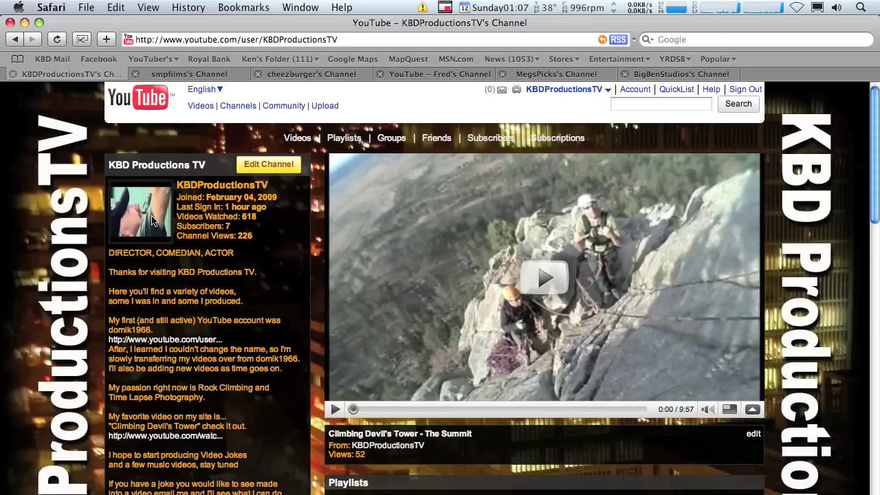
# Step: Browse the smpfilms, cheezburger, Fred, MegsPicks and BigBenStudios channel pages one after another
pyautogui.scroll(-8, 154, 221)
pyautogui.scroll(-1, 153, 222)
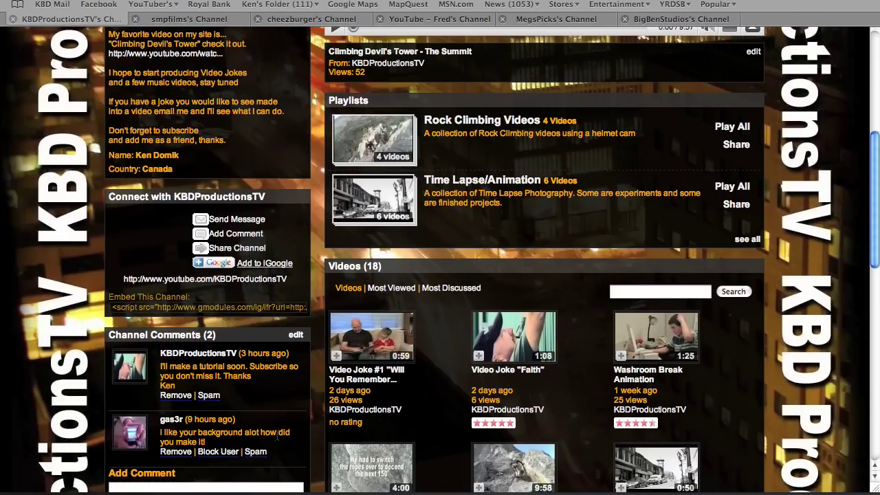
pyautogui.scroll(10, 187, 429)
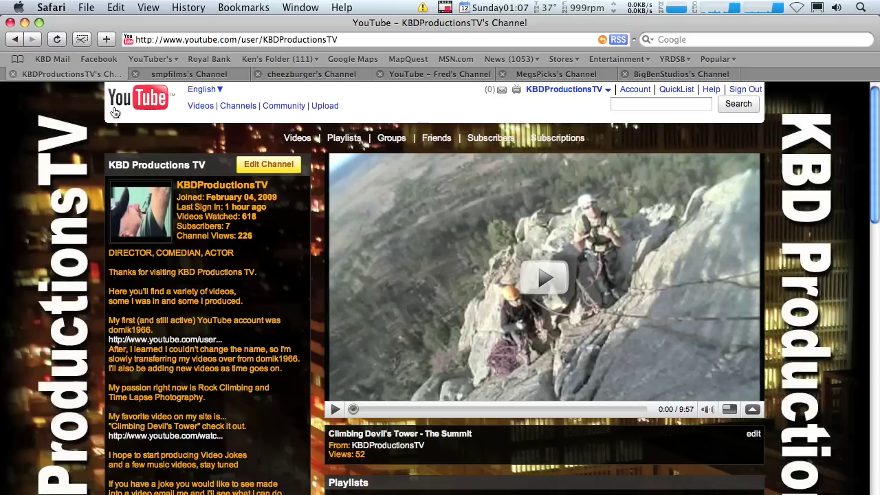
pyautogui.click(162, 76)
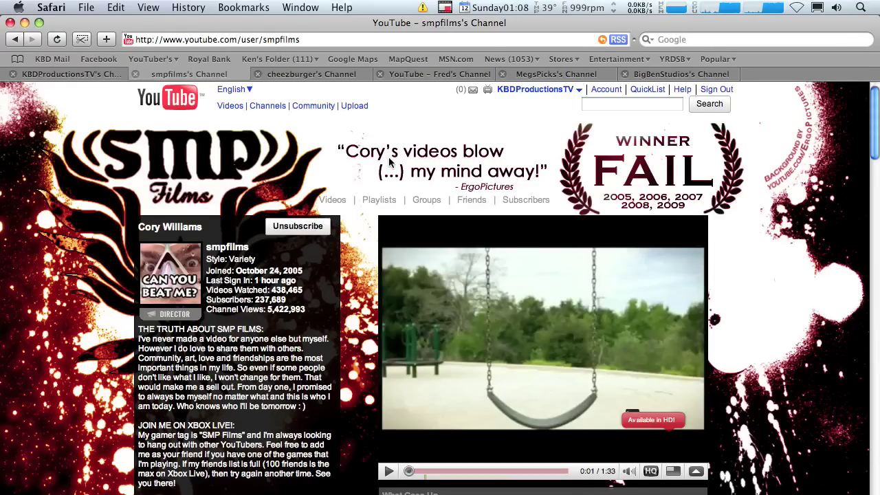
pyautogui.click(305, 77)
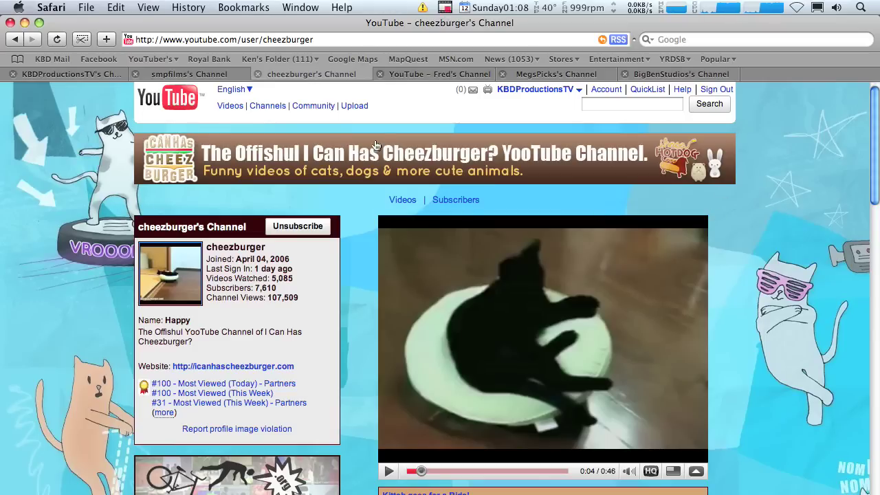
pyautogui.click(432, 75)
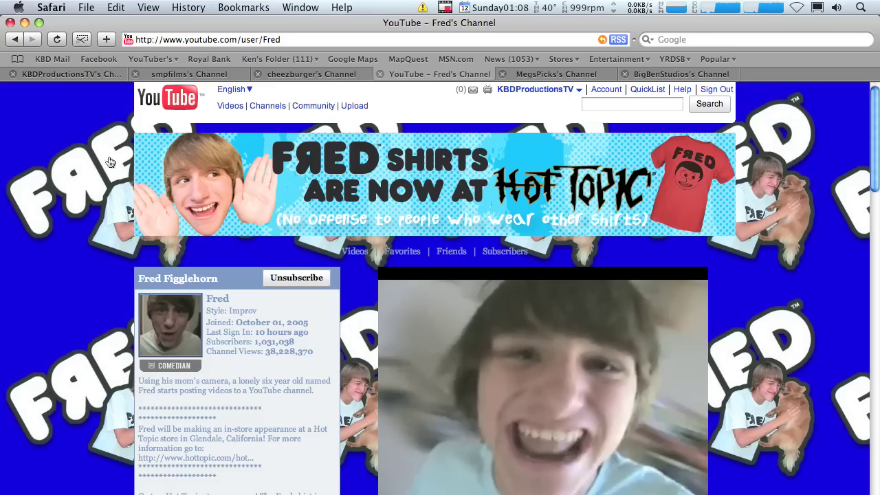
pyautogui.click(541, 75)
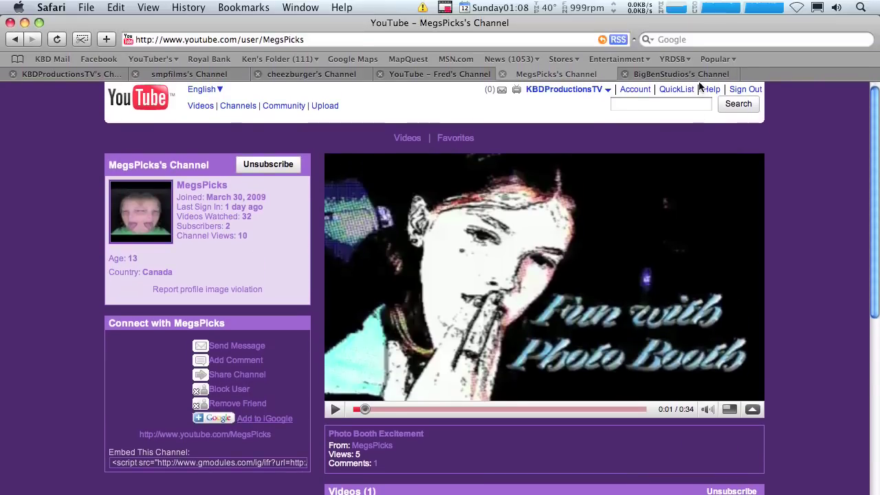
pyautogui.click(698, 19)
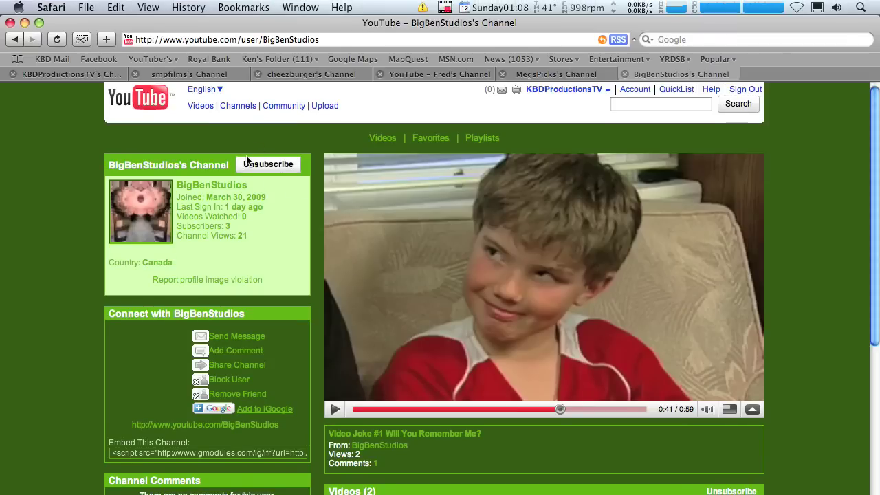
# Step: Switch back to the KBDProductionsTV's Channel tab in Safari
pyautogui.click(61, 74)
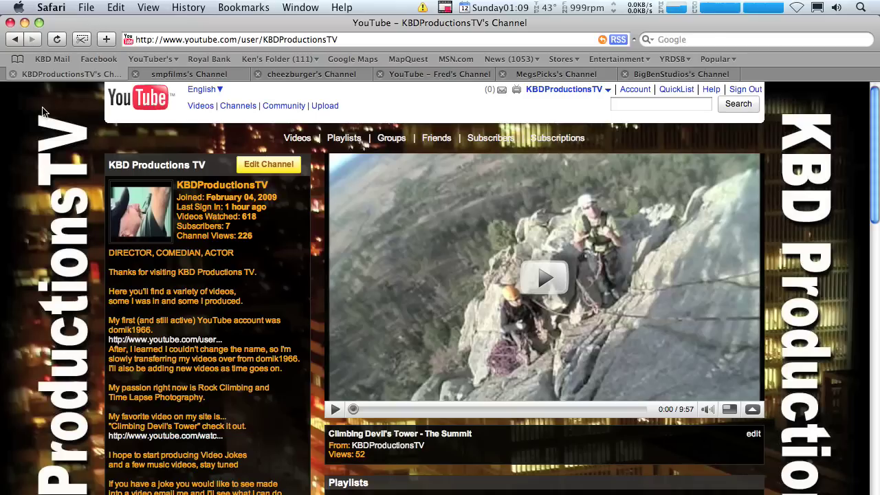
# Step: In Photoshop, make a blank RGB document 'Background001' at 1260 × 1600 px, 72 ppi
pyautogui.press('super+Tab')
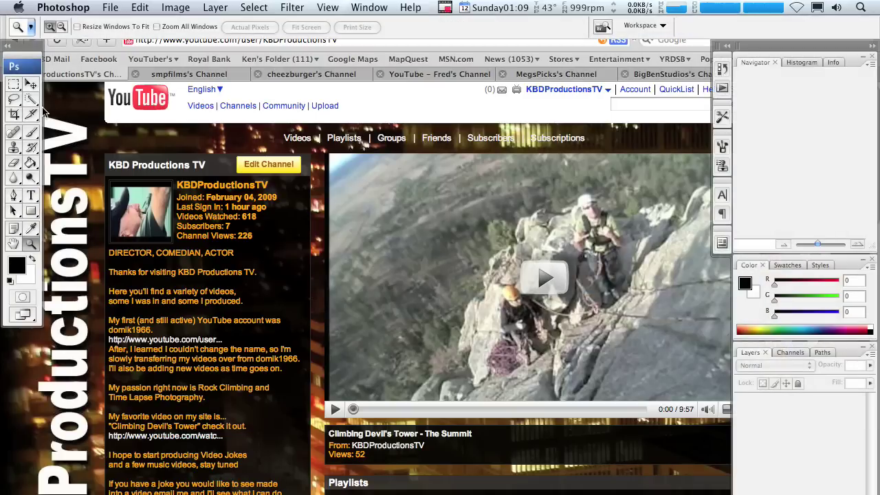
pyautogui.click(110, 7)
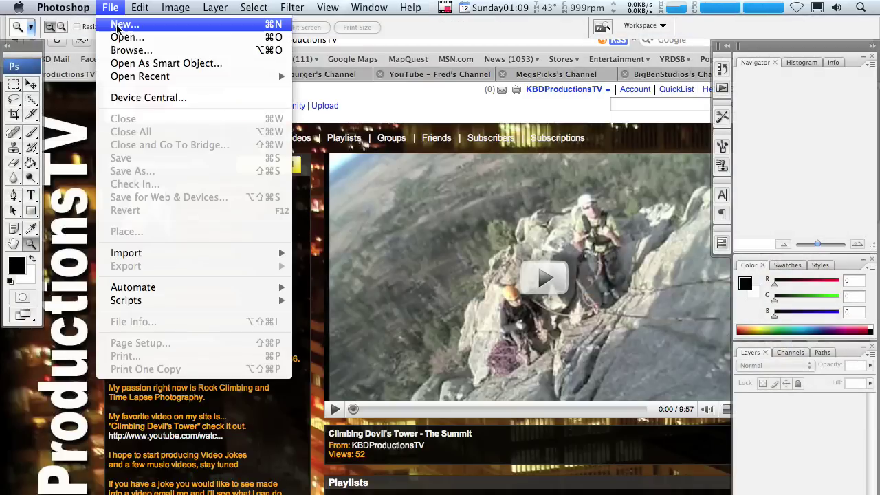
pyautogui.click(118, 27)
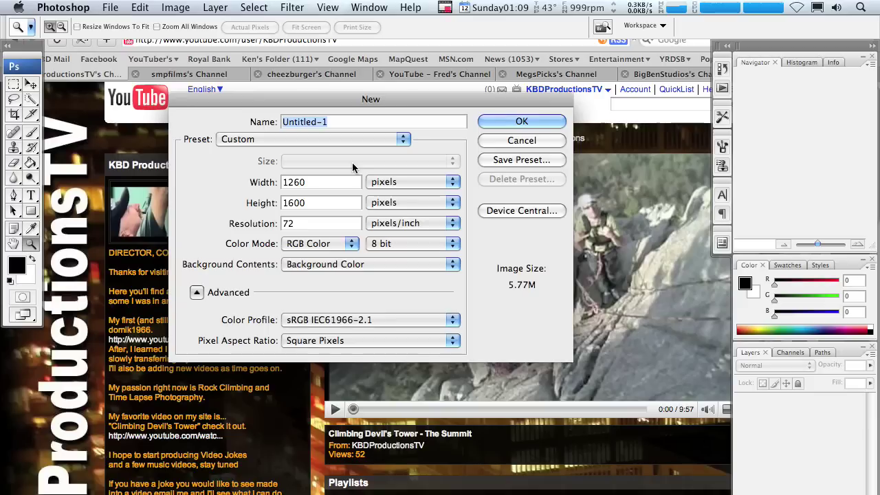
pyautogui.write('Bac')
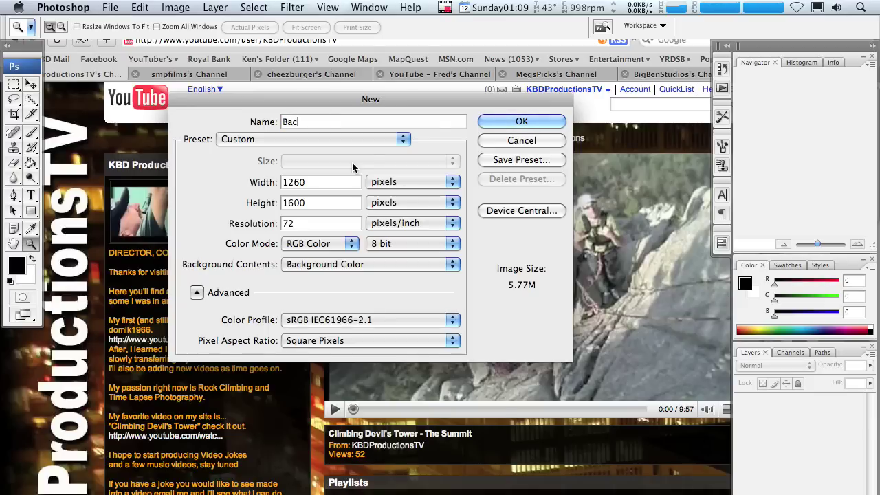
pyautogui.write('kground001')
pyautogui.click(541, 123)
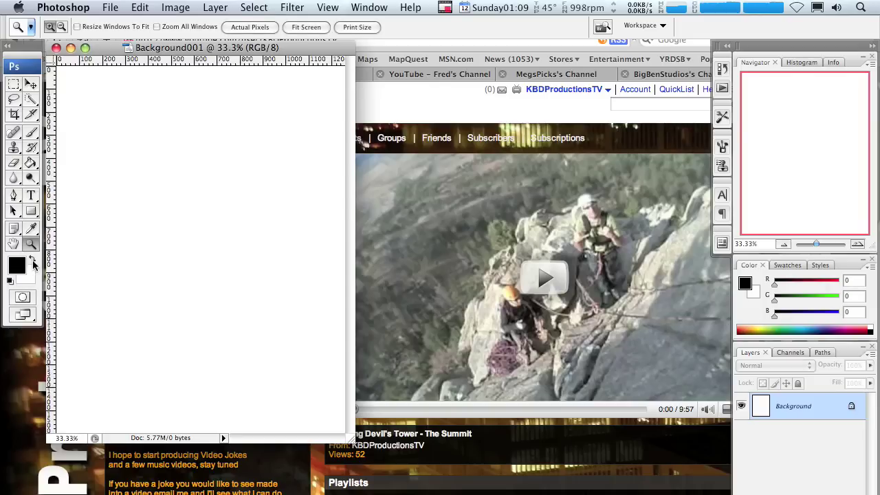
# Step: Fill the Background001 canvas with black using the Paint Bucket
pyautogui.click(30, 163)
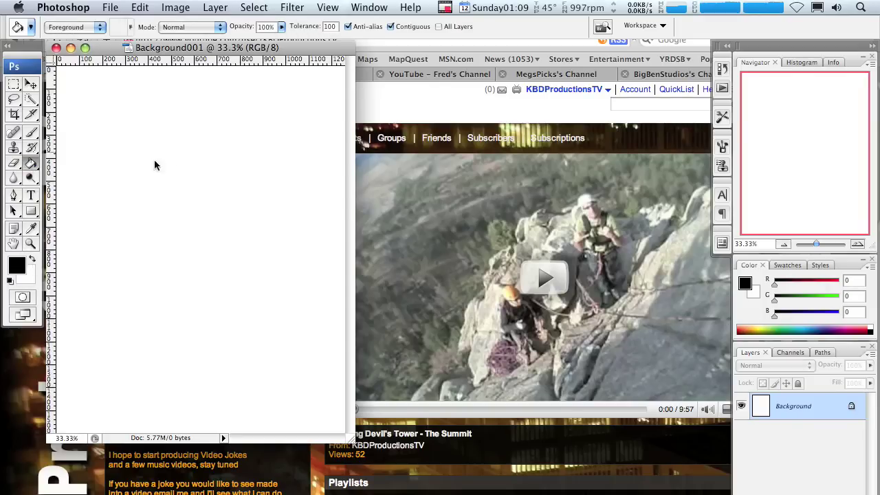
pyautogui.click(156, 165)
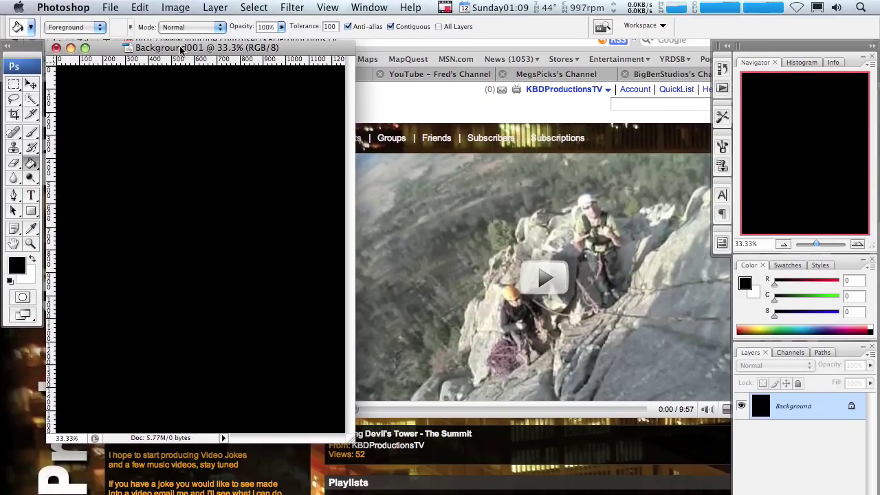
pyautogui.moveTo(183, 50); pyautogui.dragTo(328, 57)
# Step: Open downtown 007.jpg, then select and copy the entire photo
pyautogui.click(110, 7)
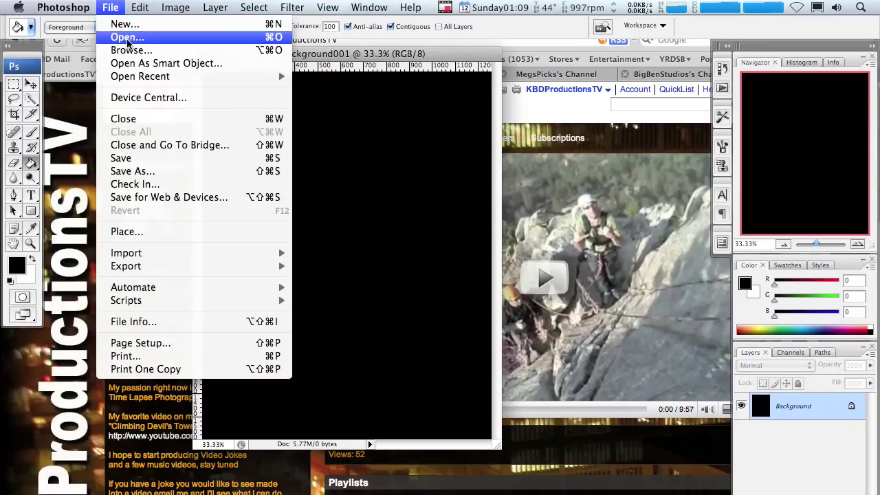
pyautogui.click(127, 38)
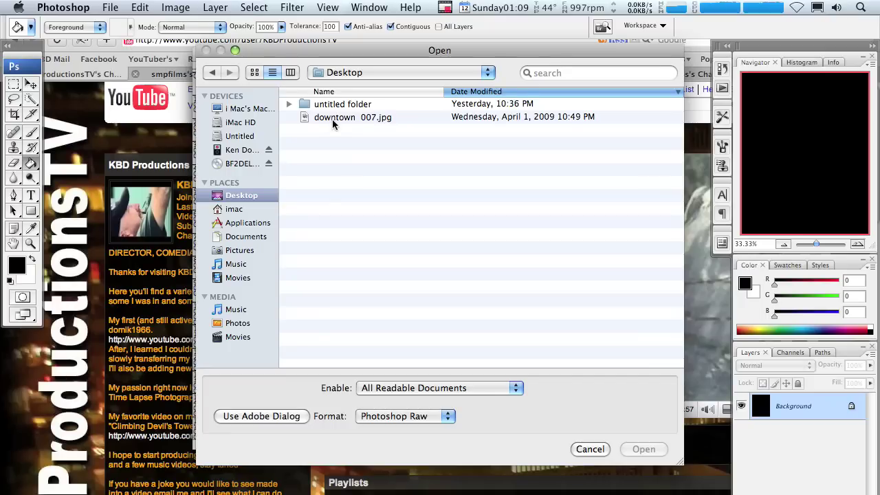
pyautogui.click(337, 118)
pyautogui.click(643, 448)
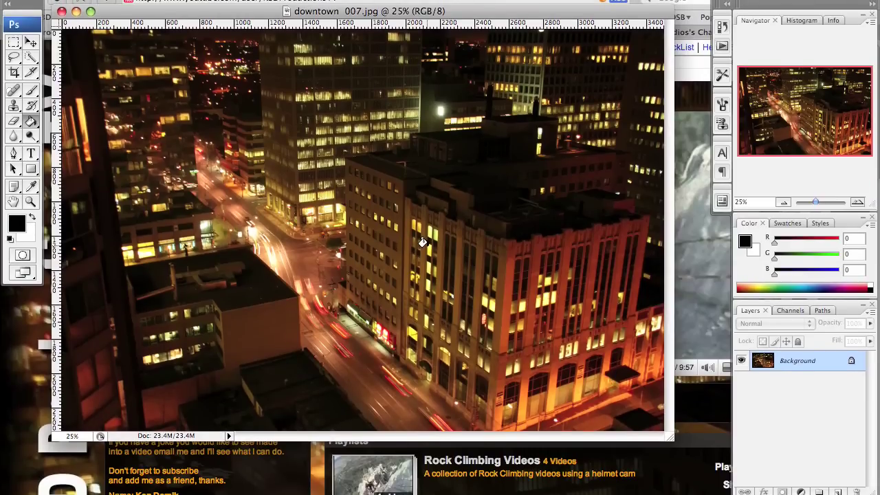
pyautogui.press('super+a')
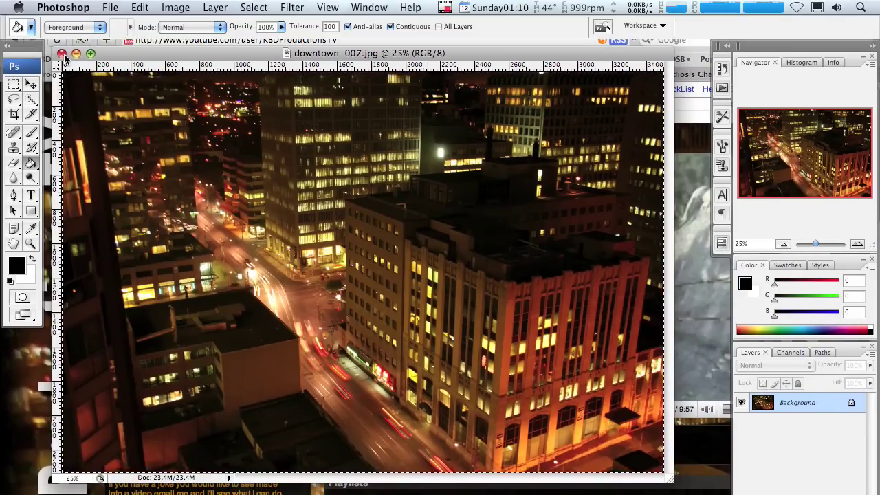
pyautogui.press('super+n')
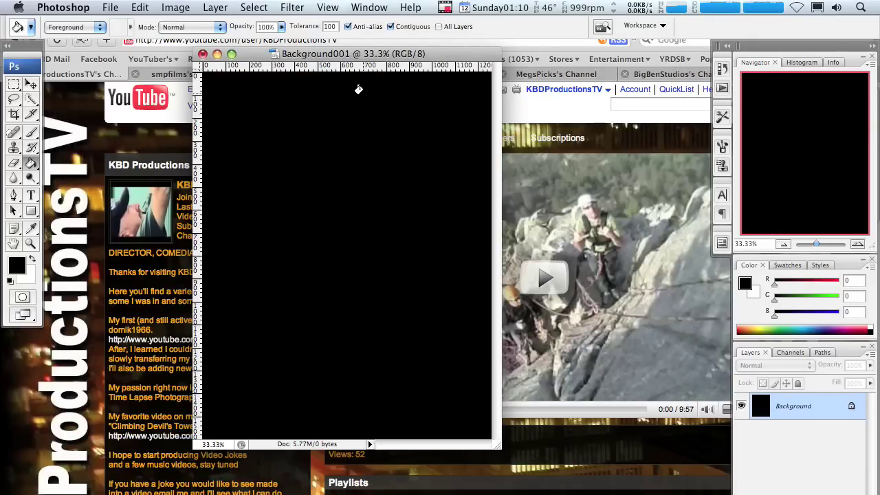
# Step: Paste the city photo as Layer 1, scale it to 71.1% and position it to fill the canvas
pyautogui.press('super+v')
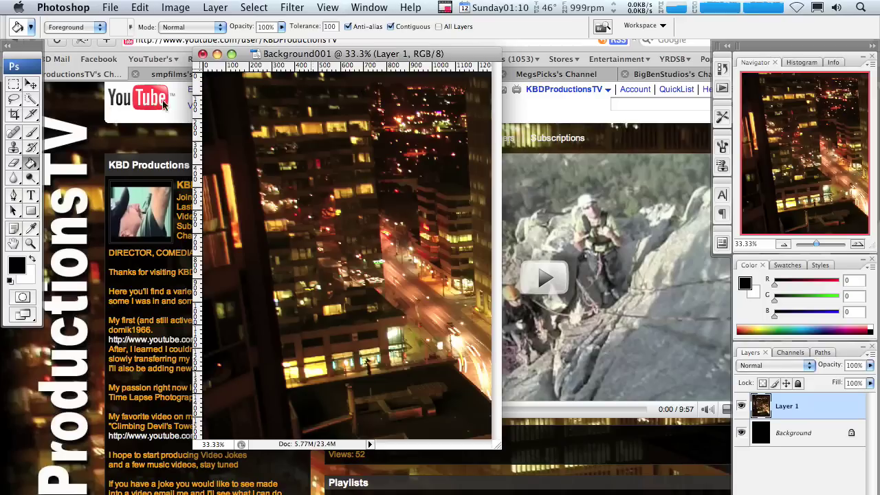
pyautogui.click(31, 84)
pyautogui.moveTo(246, 138); pyautogui.dragTo(395, 207)
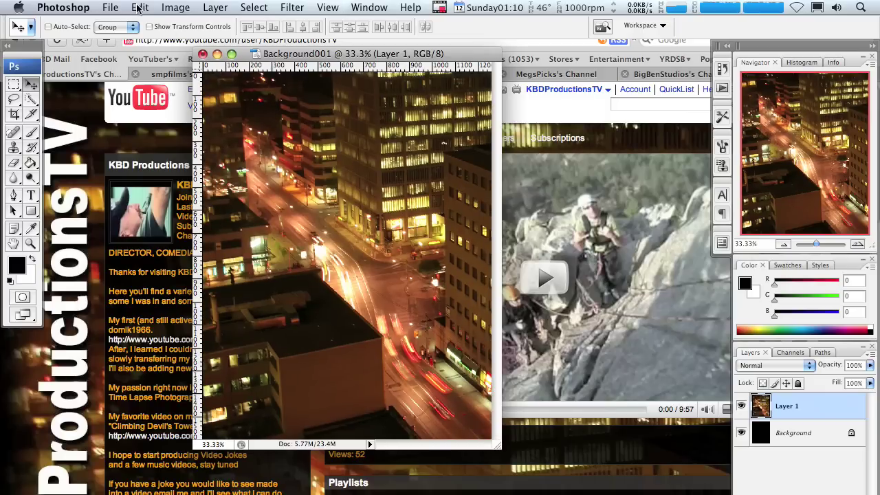
pyautogui.click(141, 7)
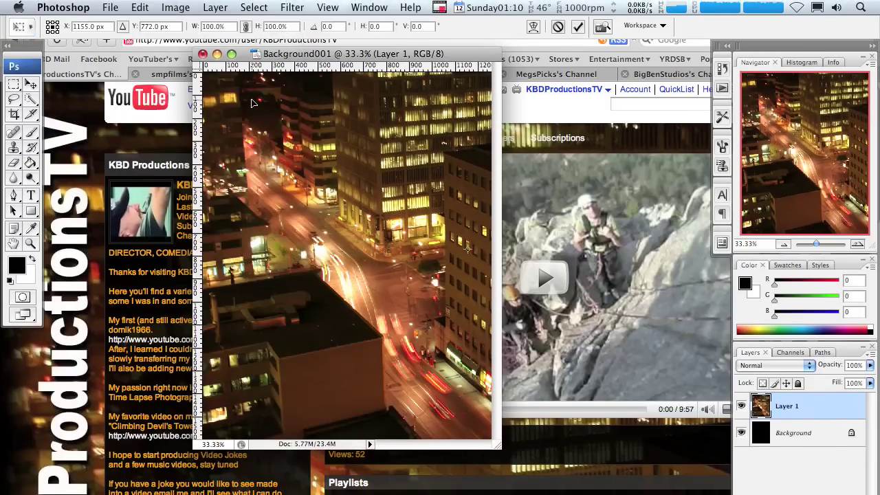
pyautogui.moveTo(203, 113); pyautogui.dragTo(452, 224)
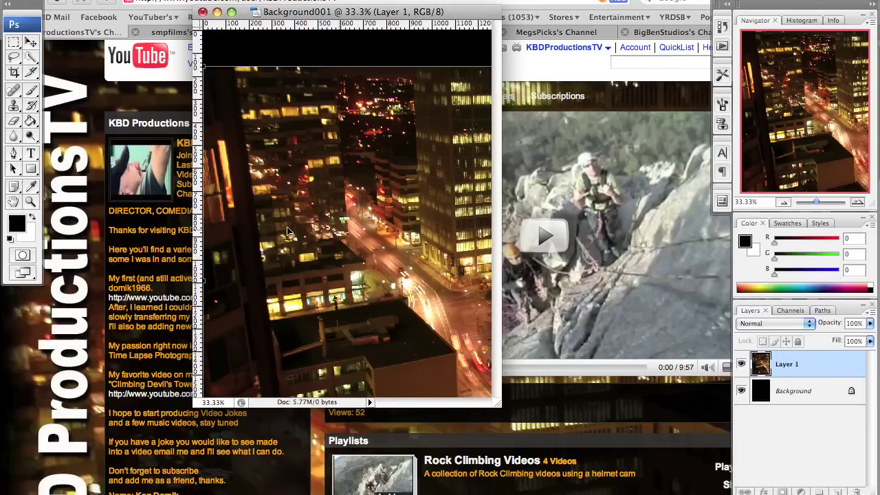
pyautogui.moveTo(203, 67); pyautogui.dragTo(307, 95)
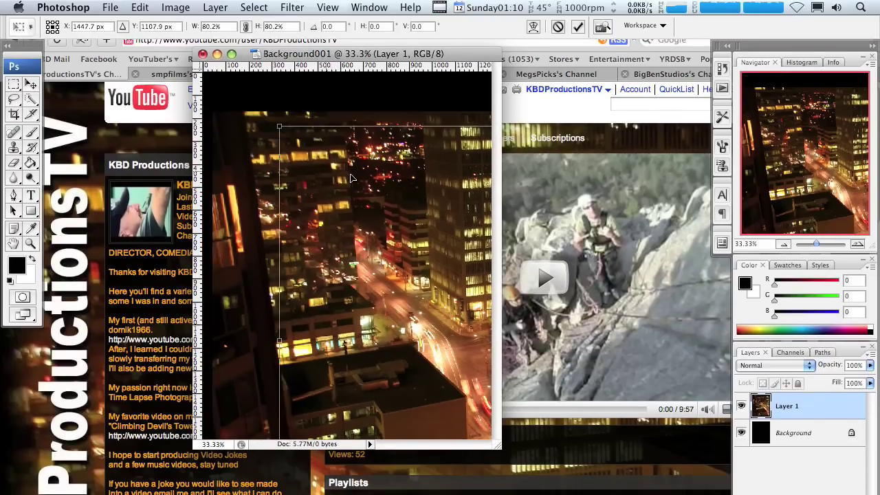
pyautogui.moveTo(307, 133); pyautogui.dragTo(379, 176)
pyautogui.moveTo(424, 289); pyautogui.dragTo(344, 226)
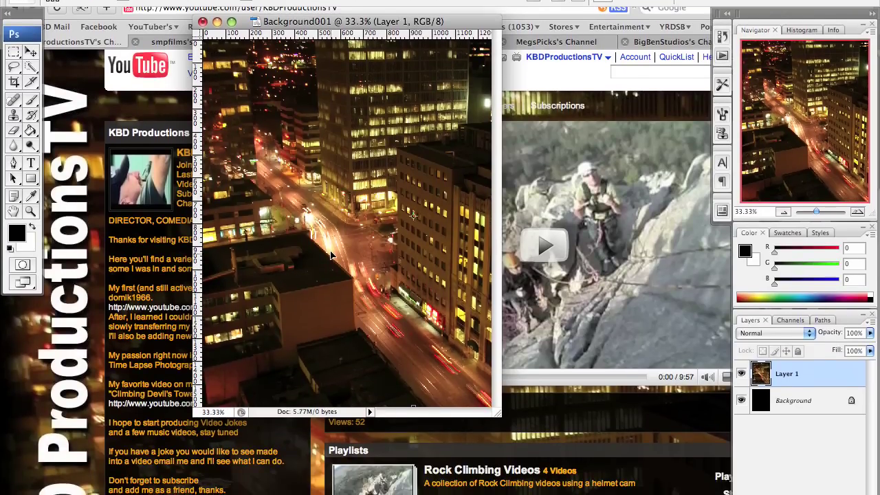
pyautogui.press('Return')
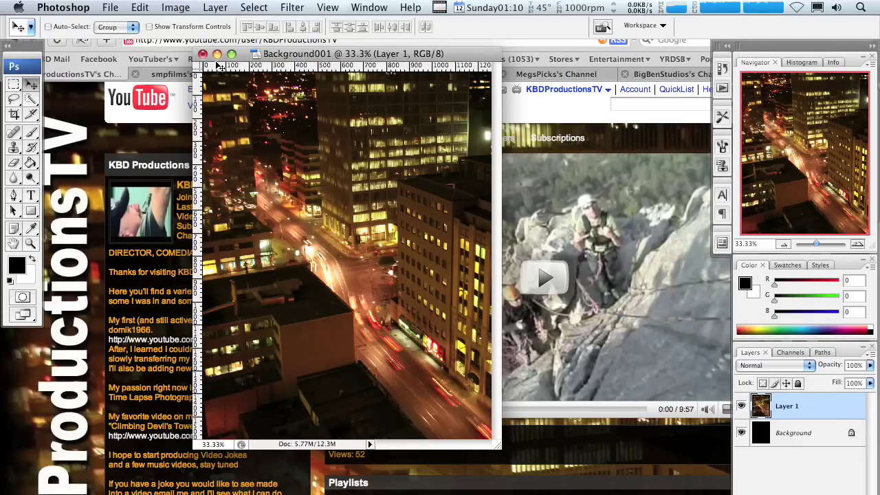
# Step: Paint soft 100 px black strokes down the photo's right edge and along its bottom
pyautogui.click(31, 132)
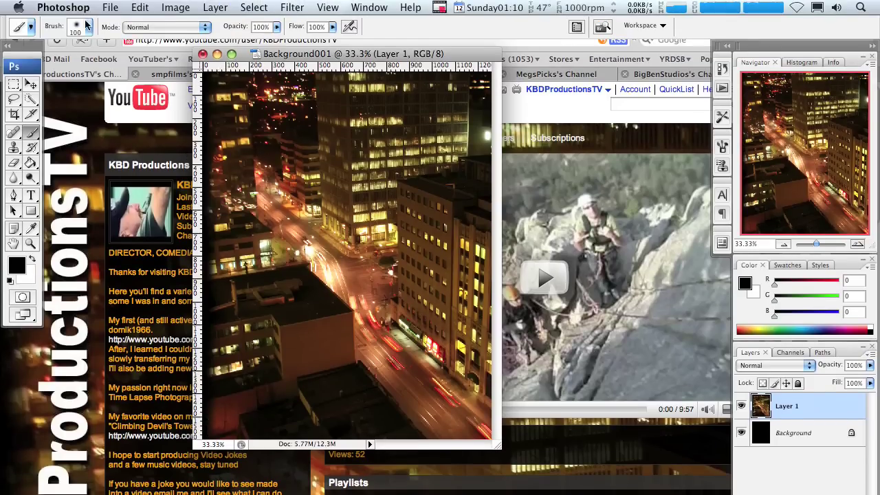
pyautogui.click(86, 24)
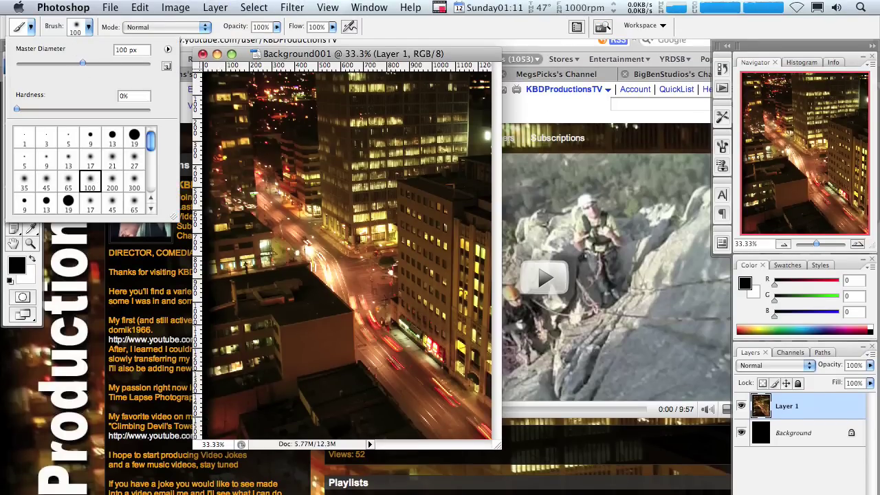
pyautogui.click(484, 86)
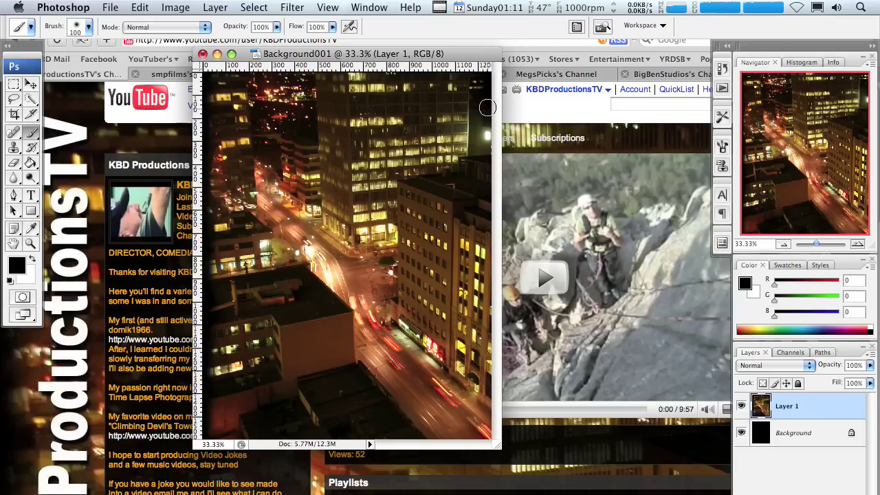
pyautogui.moveTo(487, 107); pyautogui.dragTo(487, 429)
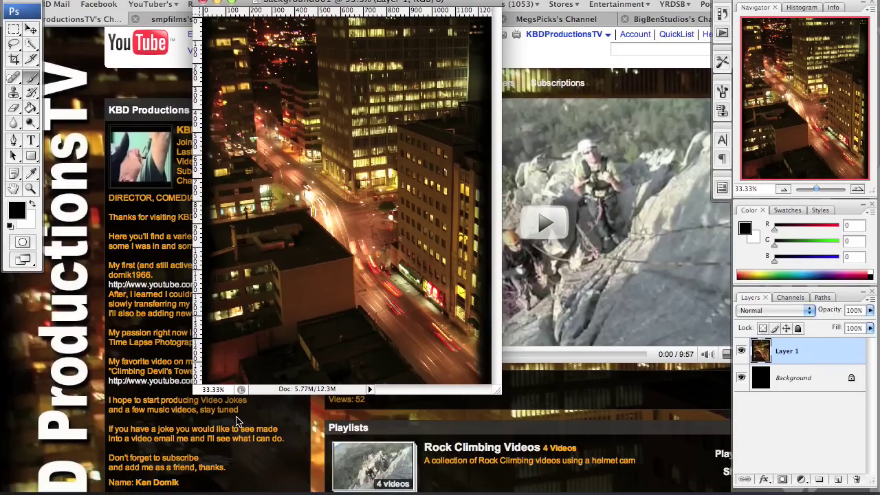
pyautogui.moveTo(208, 377); pyautogui.dragTo(499, 380)
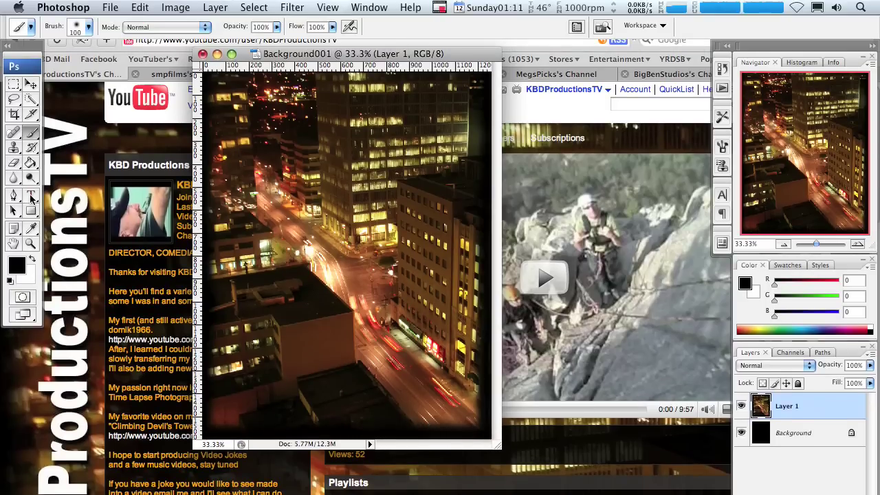
# Step: Make white the foreground colour and type 'KBD ProductionsTV' in 36 pt Arial Black on the photo
pyautogui.click(31, 259)
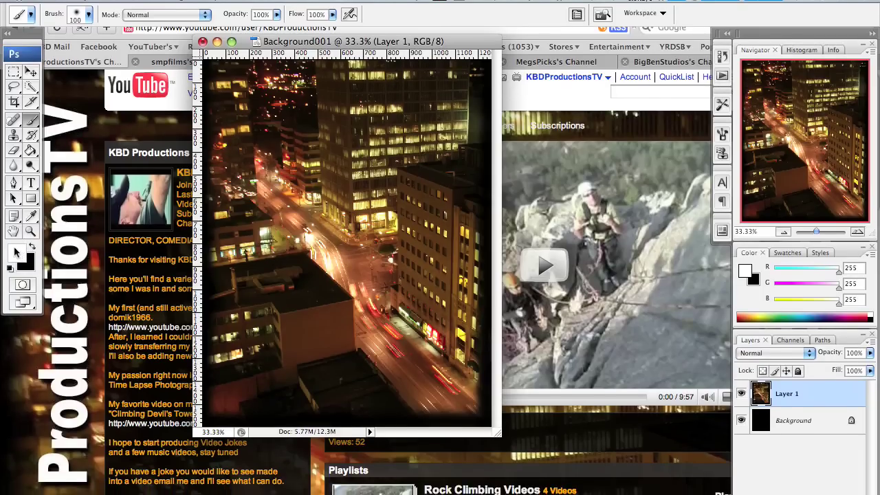
pyautogui.click(31, 259)
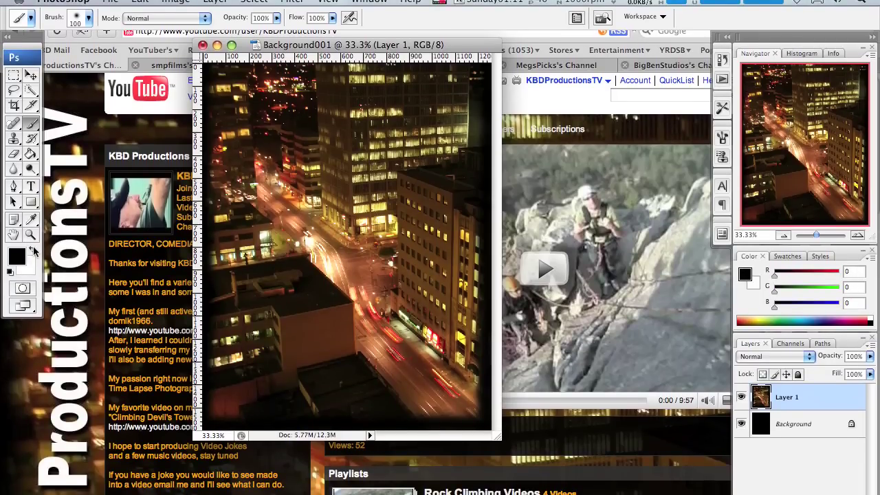
pyautogui.click(33, 252)
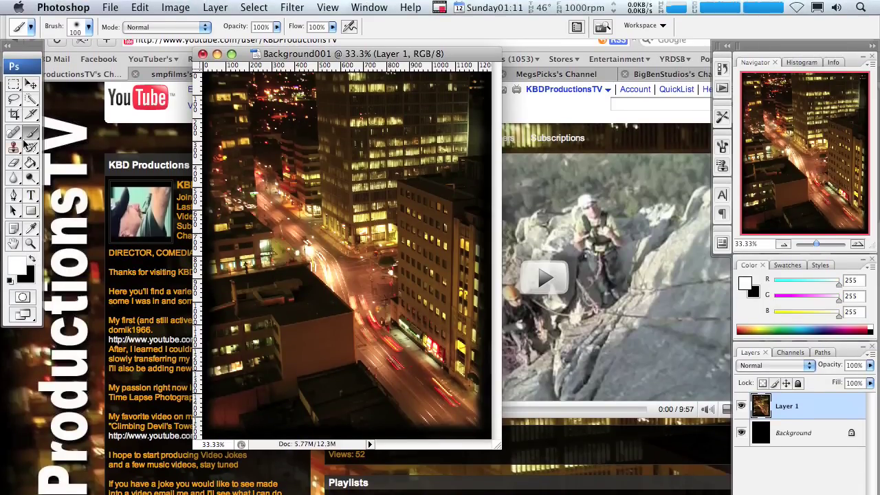
pyautogui.click(31, 187)
pyautogui.click(257, 196)
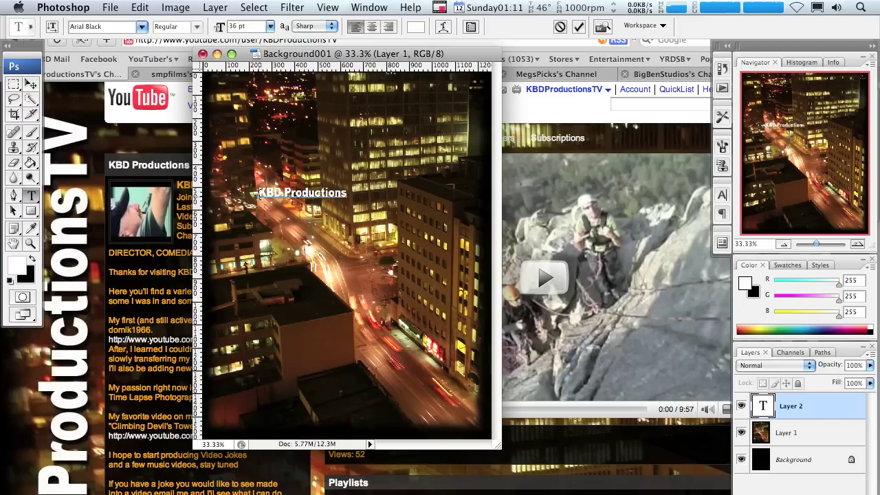
pyautogui.write('V')
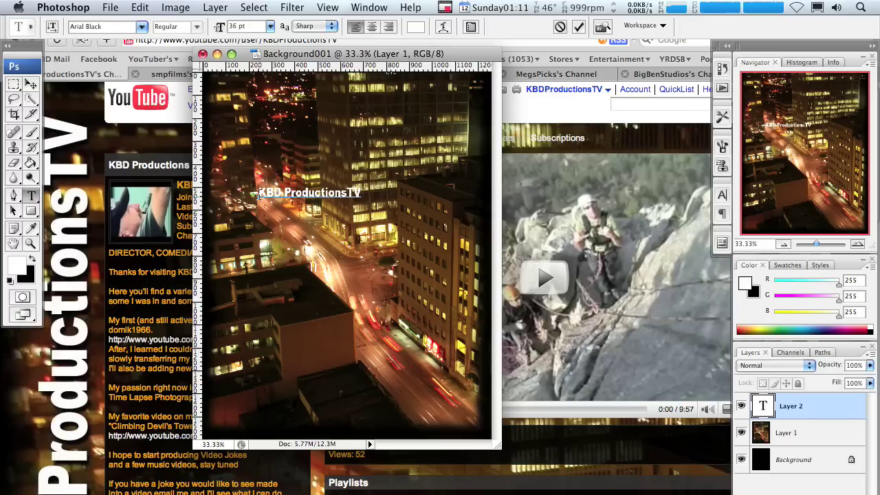
# Step: Paste a second 'KBD ProductionsTV' after the first and nudge the text up and left
pyautogui.tripleClick(316, 193)
pyautogui.press('super+c')
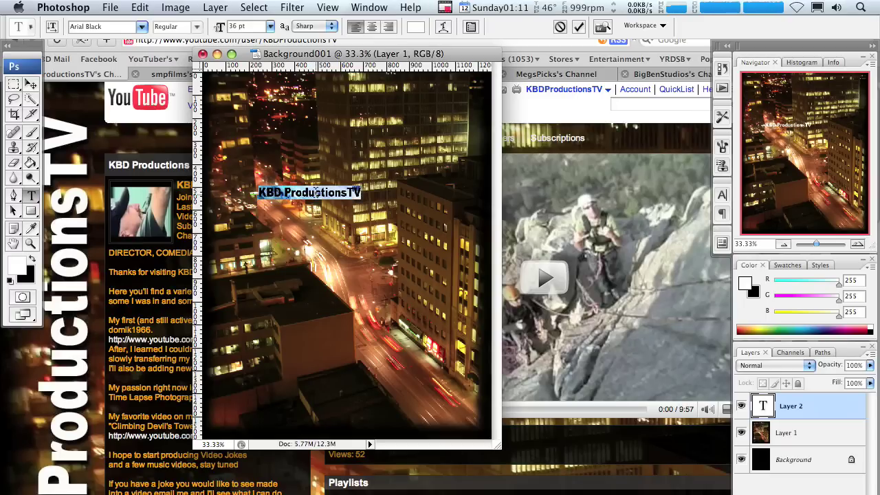
pyautogui.click(364, 197)
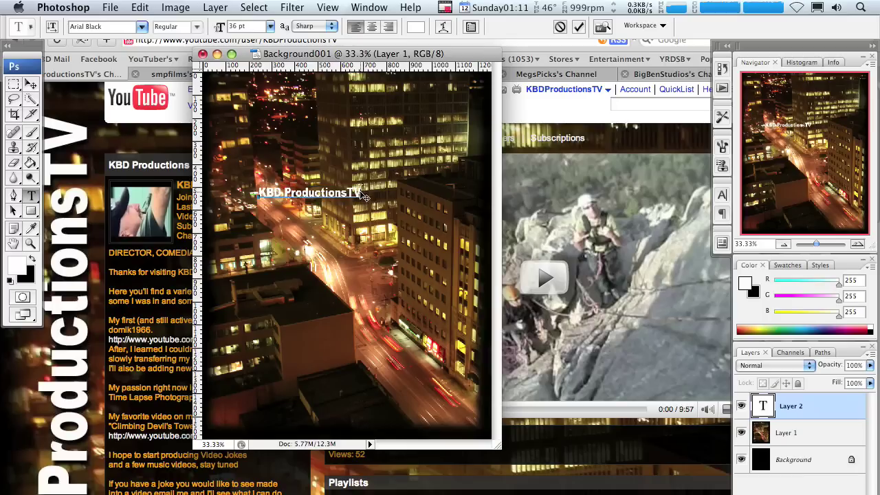
pyautogui.press('super+v')
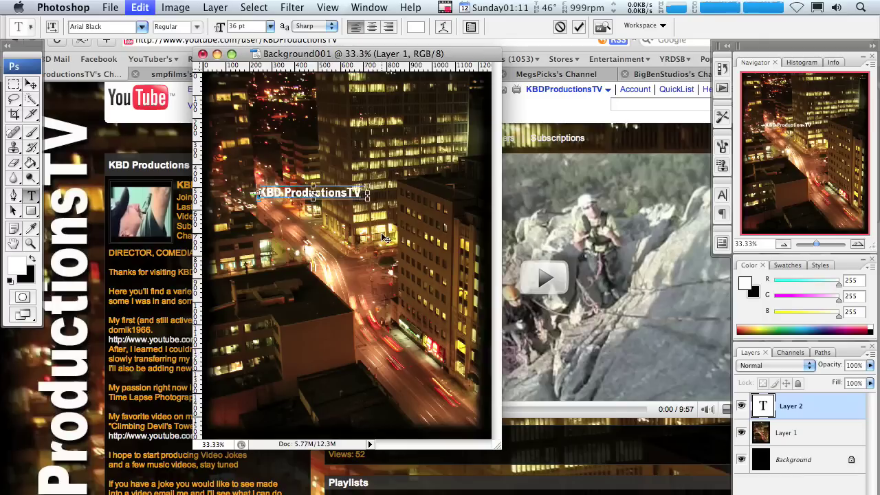
pyautogui.click(31, 85)
pyautogui.moveTo(388, 197); pyautogui.dragTo(371, 189)
# Step: Rotate the KBD ProductionsTV text 90° to vertical and drag it to the photo's left edge
pyautogui.click(137, 7)
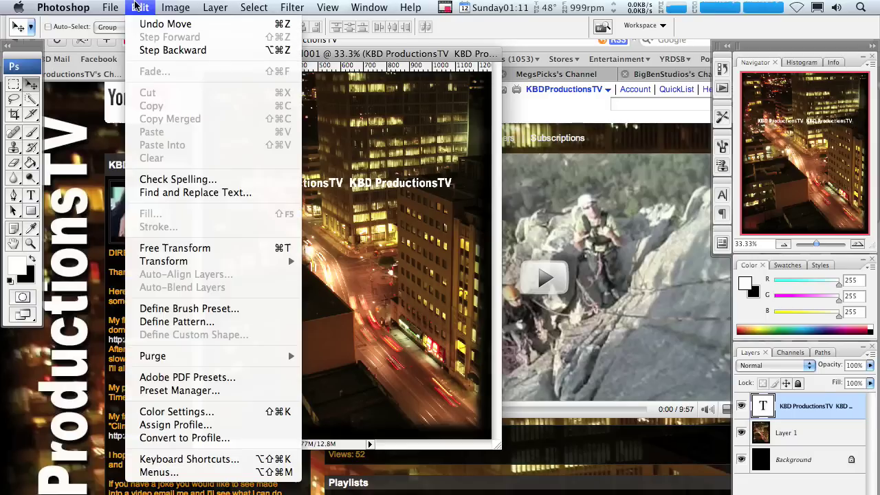
pyautogui.moveTo(288, 261)
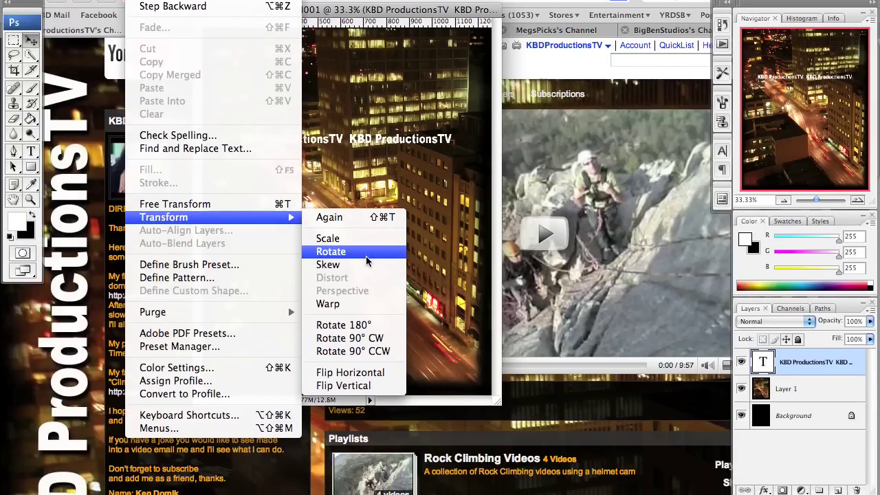
pyautogui.click(331, 269)
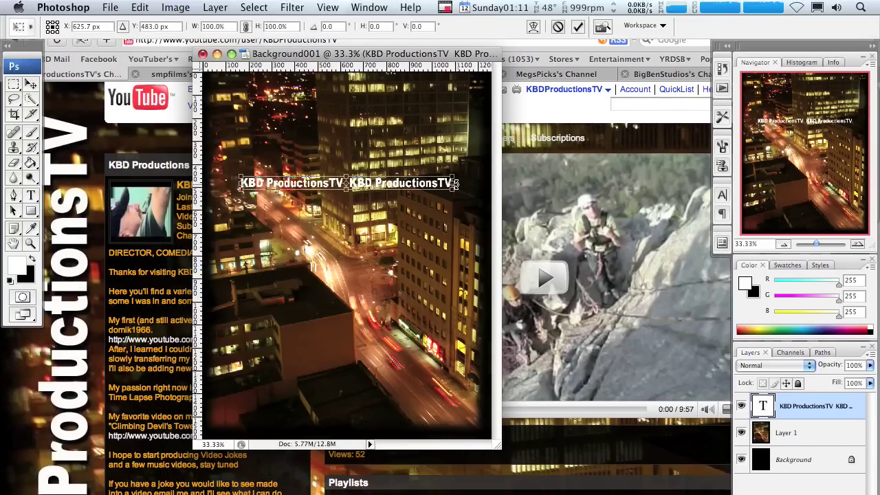
pyautogui.moveTo(467, 155); pyautogui.dragTo(352, 113)
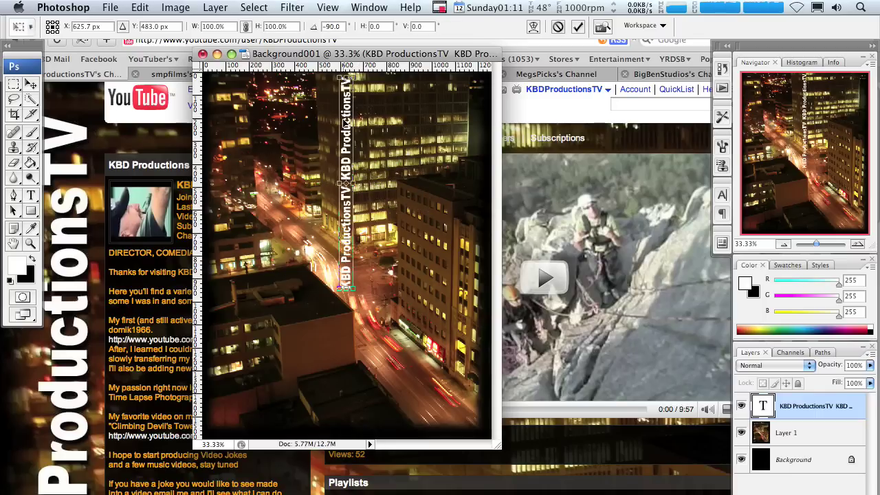
pyautogui.press('Return')
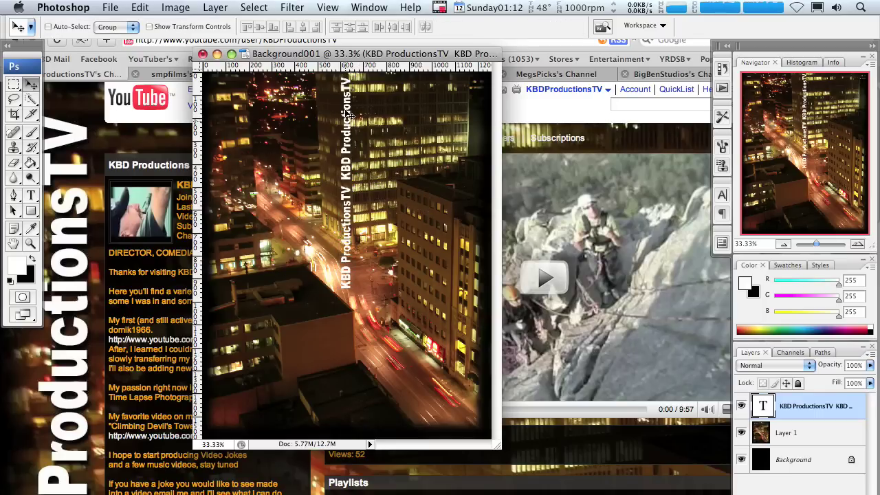
pyautogui.moveTo(347, 118); pyautogui.dragTo(227, 160)
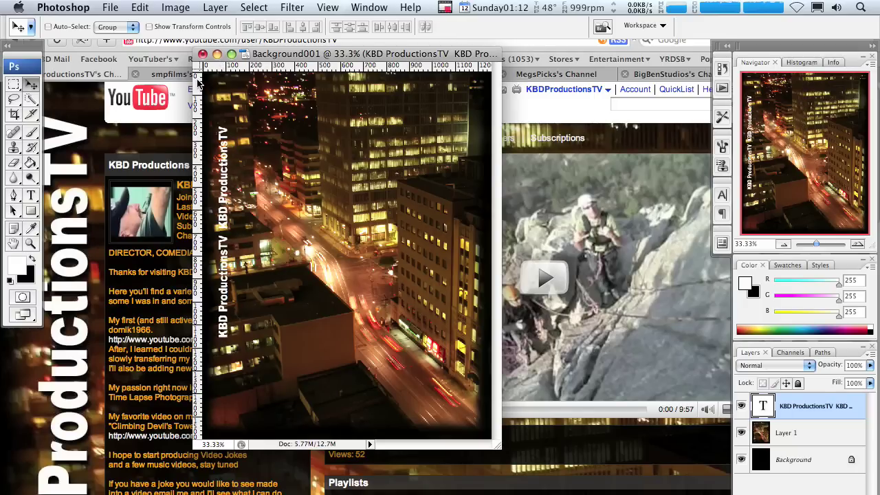
# Step: Zoom the image to 50% and enlarge the document window to show more of it
pyautogui.click(31, 243)
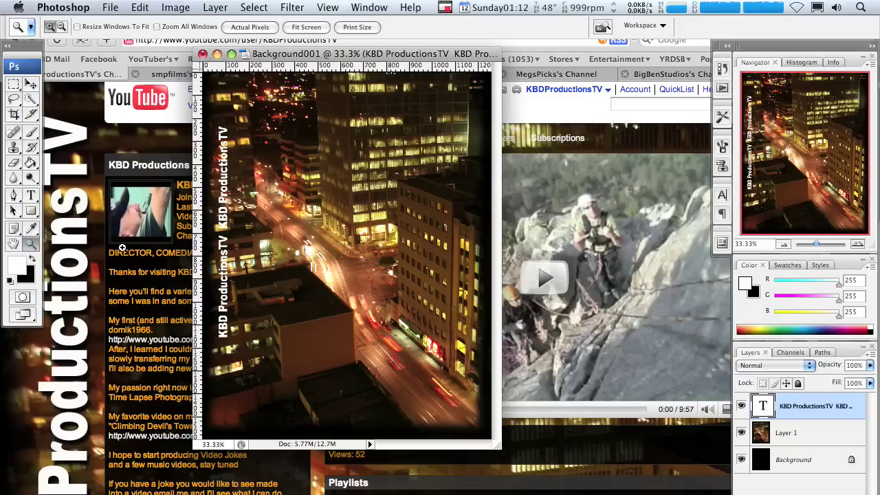
pyautogui.click(293, 186)
pyautogui.click(232, 55)
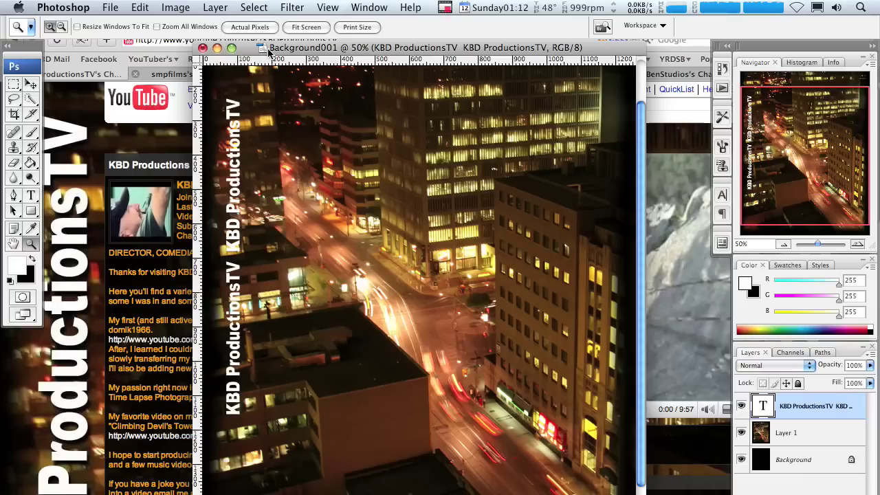
pyautogui.moveTo(252, 55); pyautogui.dragTo(202, 47)
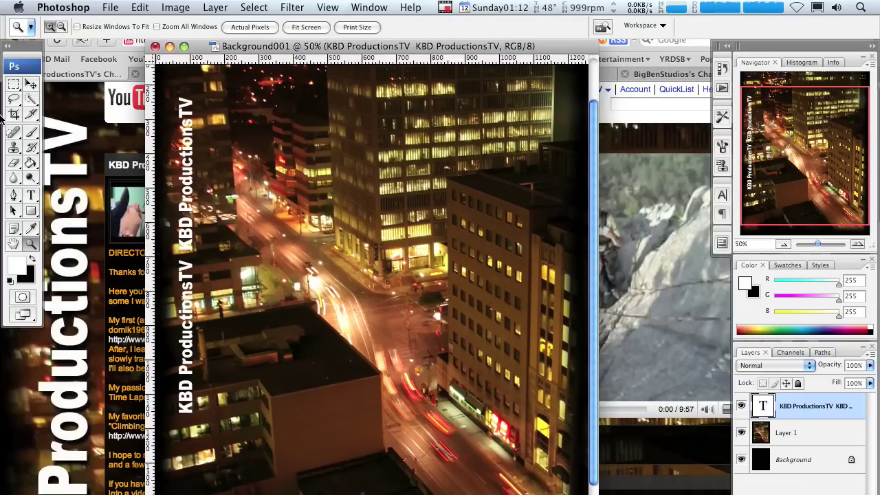
# Step: Drag vertical guides from the ruler and align the vertical text beside the left guide
pyautogui.click(30, 83)
pyautogui.moveTo(151, 79); pyautogui.dragTo(207, 80)
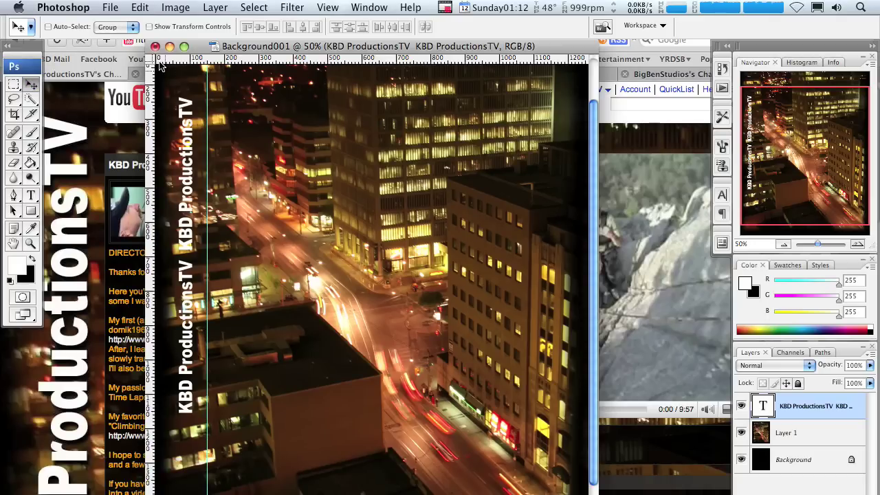
pyautogui.moveTo(150, 57); pyautogui.dragTo(537, 98)
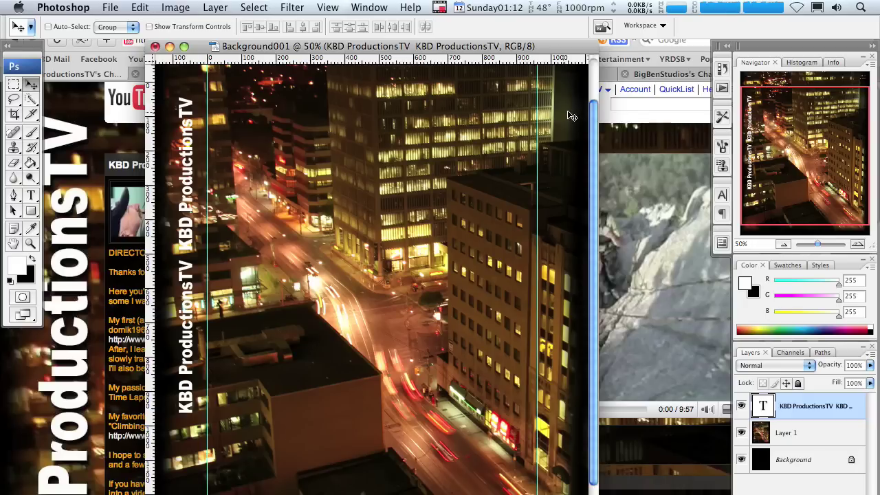
pyautogui.moveTo(548, 132); pyautogui.dragTo(579, 140)
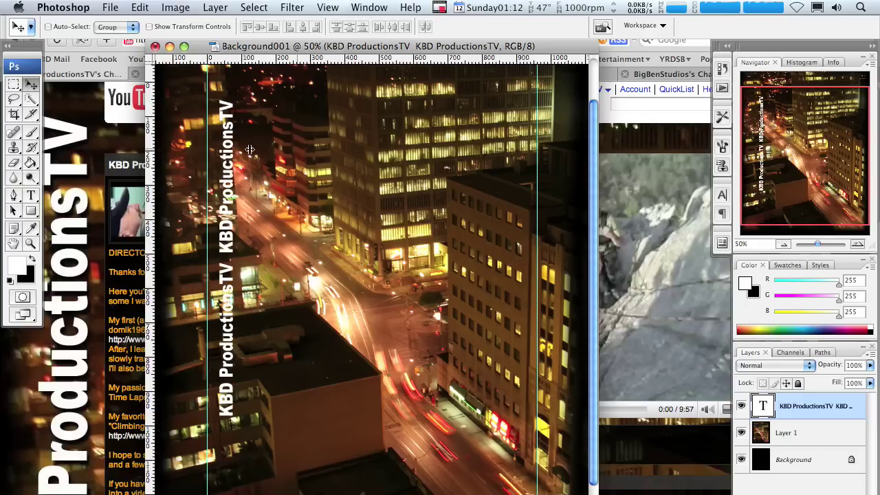
pyautogui.moveTo(240, 163); pyautogui.dragTo(197, 135)
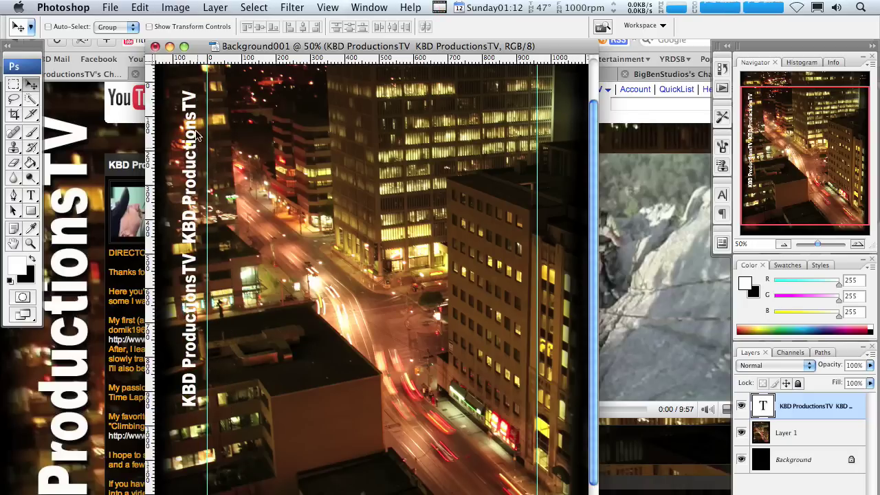
# Step: Scale the vertical text so it stretches from near the top edge to the photo's bottom
pyautogui.click(139, 8)
pyautogui.moveTo(178, 261)
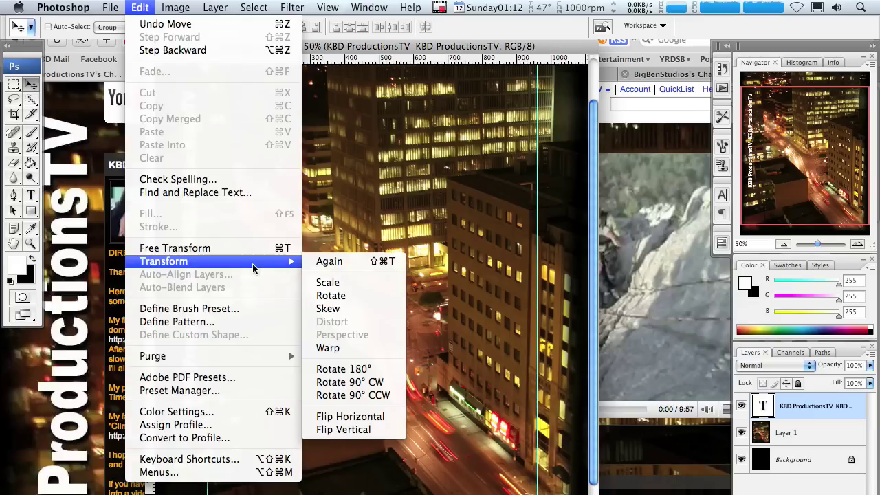
pyautogui.click(328, 277)
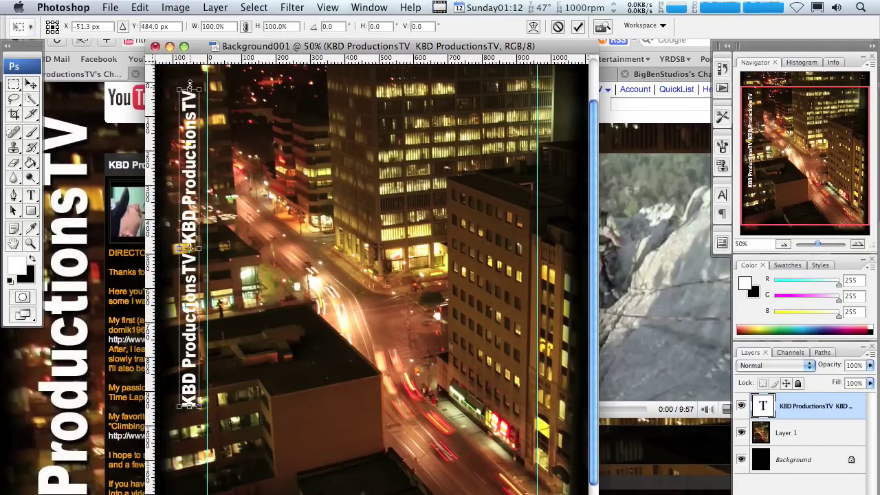
pyautogui.moveTo(190, 83); pyautogui.dragTo(191, 66)
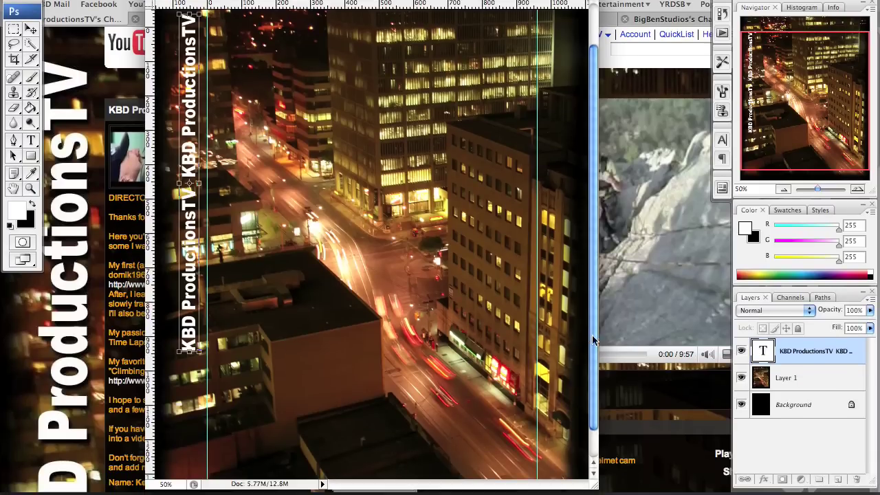
pyautogui.moveTo(593, 357); pyautogui.dragTo(597, 477)
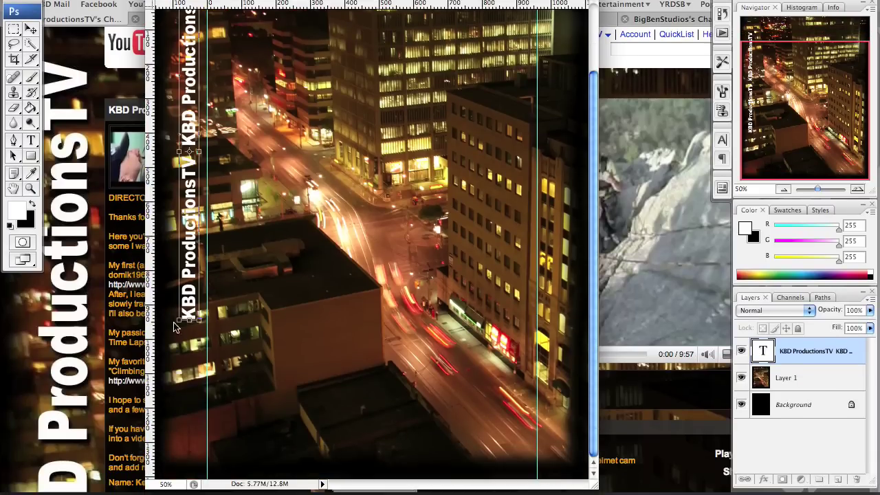
pyautogui.moveTo(191, 320); pyautogui.dragTo(195, 453)
pyautogui.press('Return')
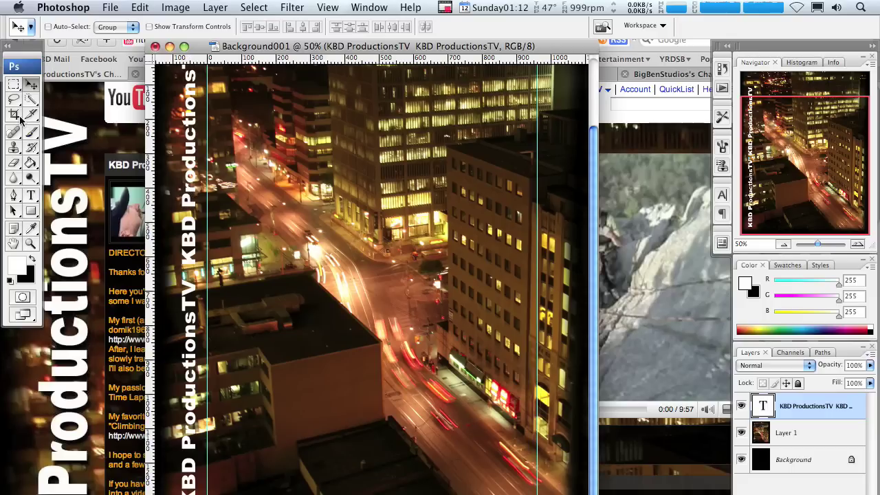
# Step: Scale the vertical text again to make it slightly wider
pyautogui.click(134, 7)
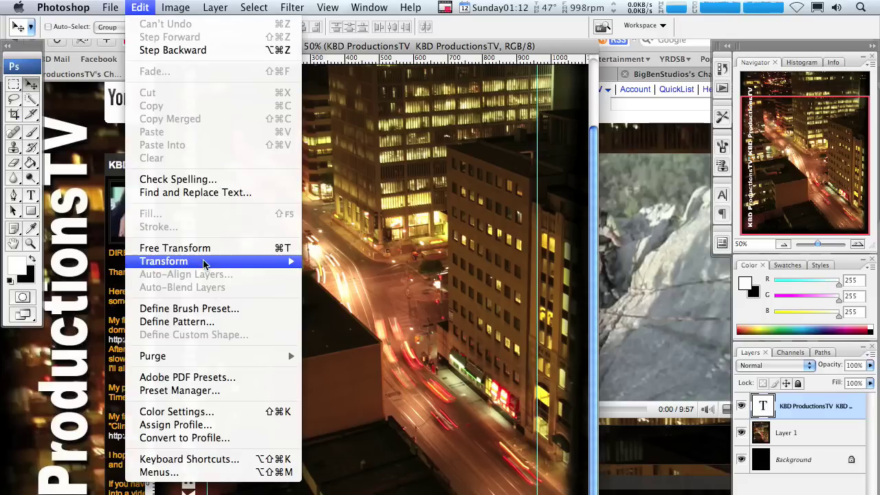
pyautogui.moveTo(268, 261)
pyautogui.click(337, 273)
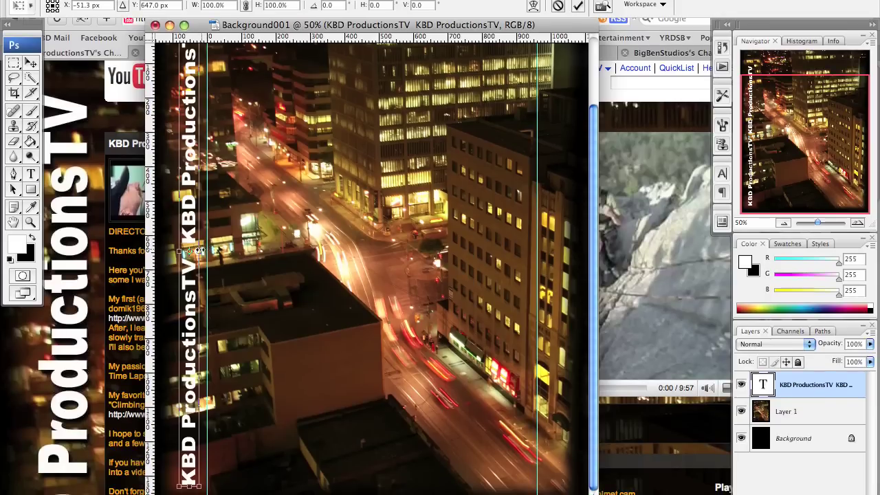
pyautogui.moveTo(199, 256); pyautogui.dragTo(205, 249)
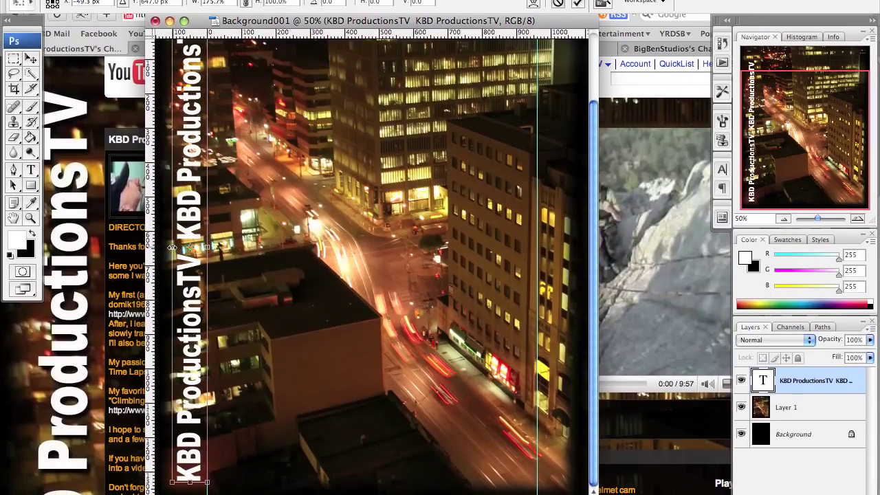
pyautogui.press('Return')
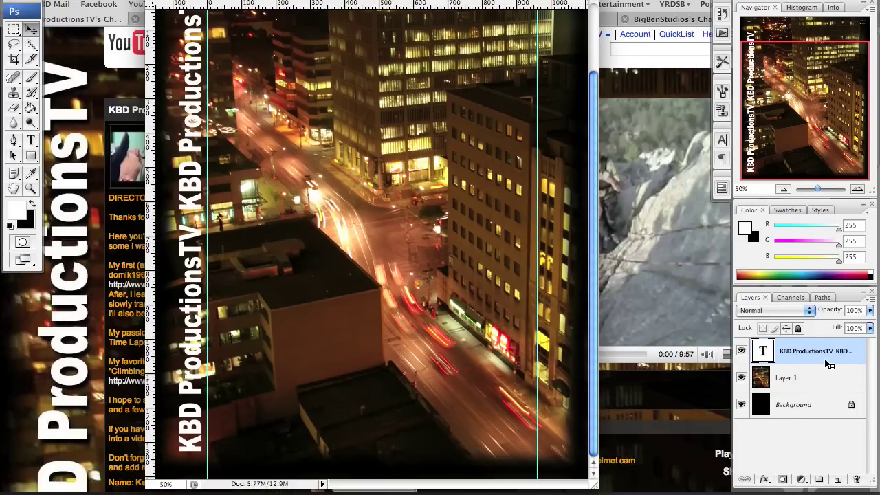
# Step: Duplicate the KBD ProductionsTV text layer and drag the copy toward the right
pyautogui.rightClick(828, 364)
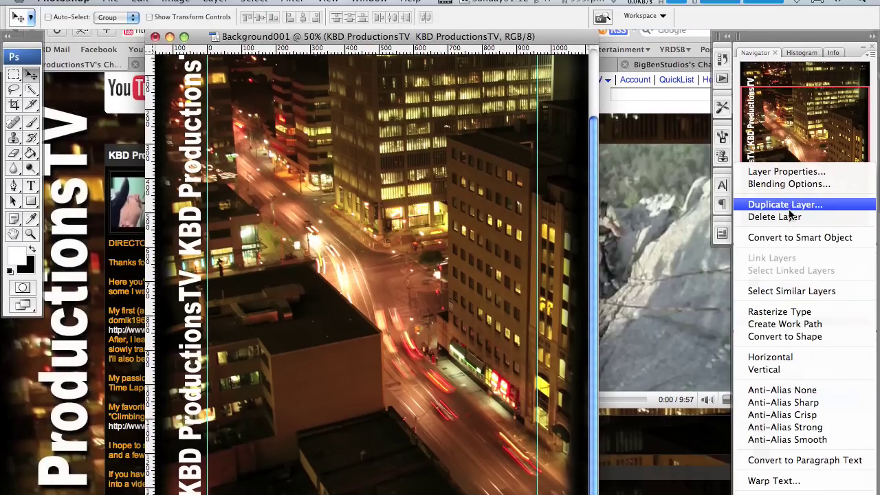
pyautogui.click(789, 208)
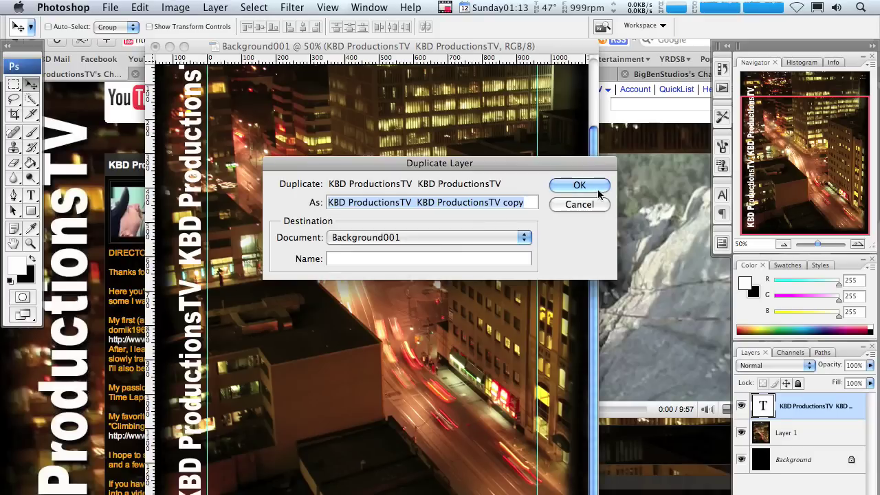
pyautogui.click(597, 189)
pyautogui.moveTo(200, 228); pyautogui.dragTo(337, 226)
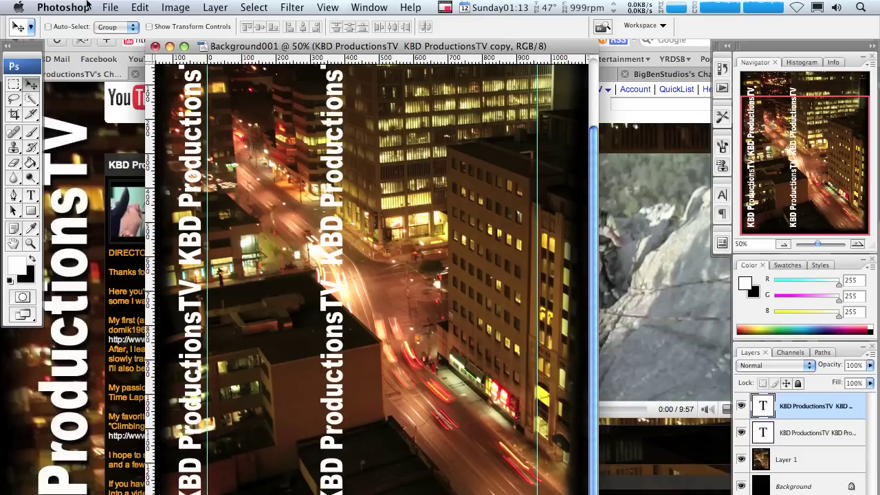
# Step: Rotate the copied text 180° and place it along the canvas's right edge
pyautogui.click(137, 5)
pyautogui.moveTo(165, 261)
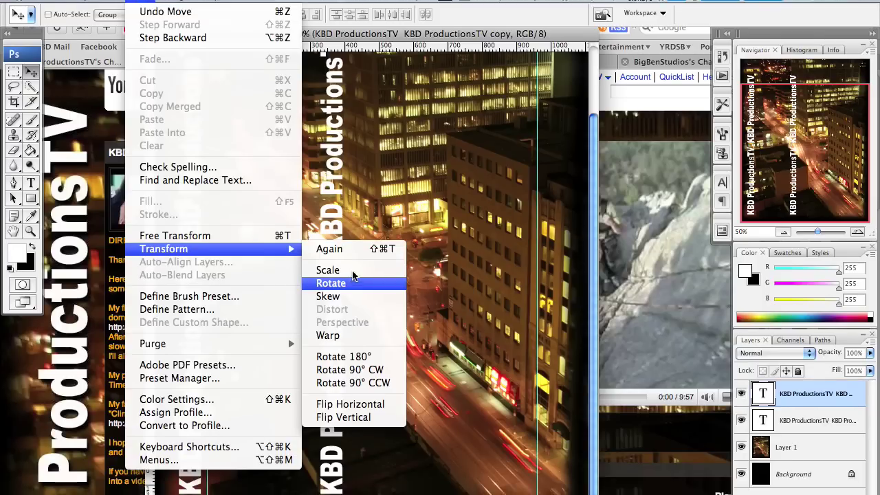
pyautogui.click(352, 277)
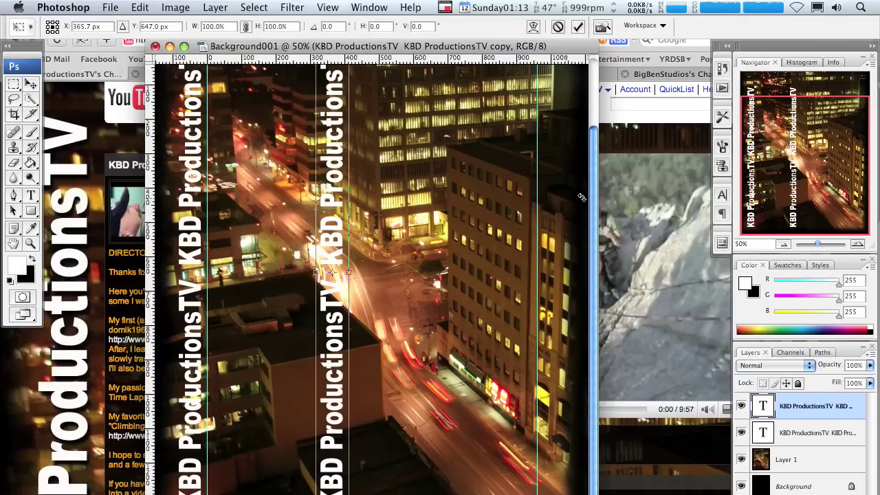
pyautogui.moveTo(595, 201); pyautogui.dragTo(534, 87)
pyautogui.moveTo(358, 148); pyautogui.dragTo(319, 474)
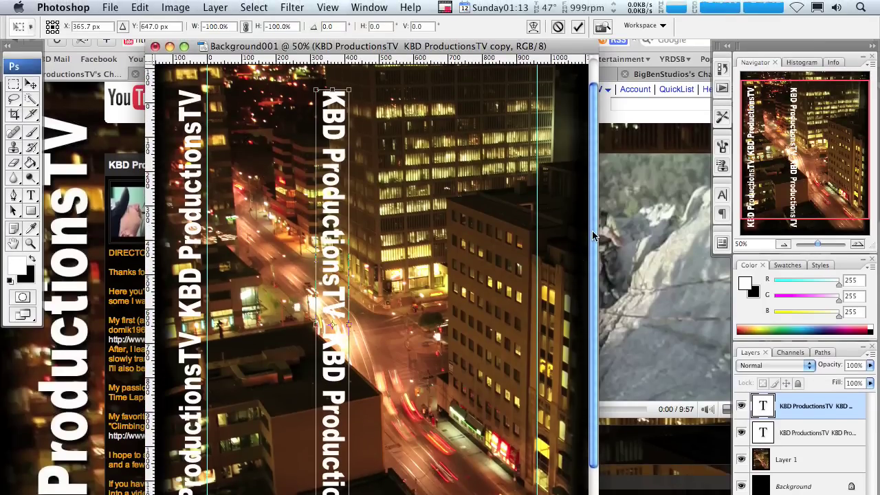
pyautogui.scroll(2, 427, 146)
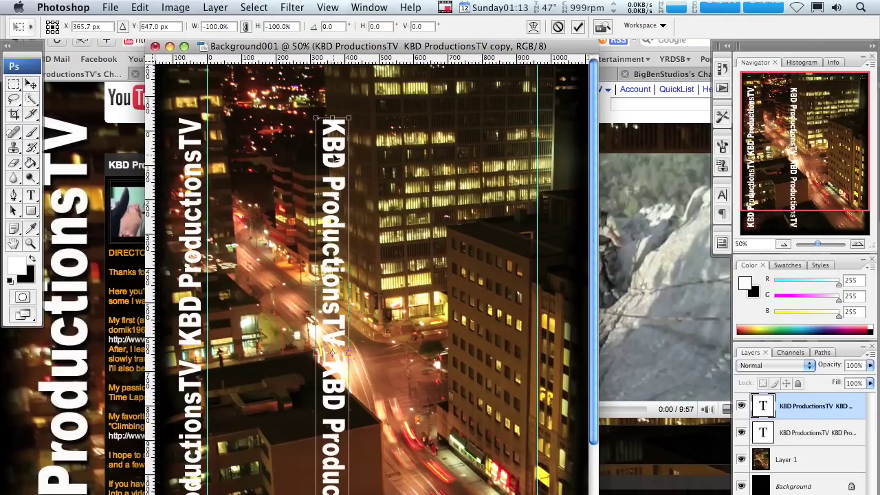
pyautogui.moveTo(335, 159); pyautogui.dragTo(559, 110)
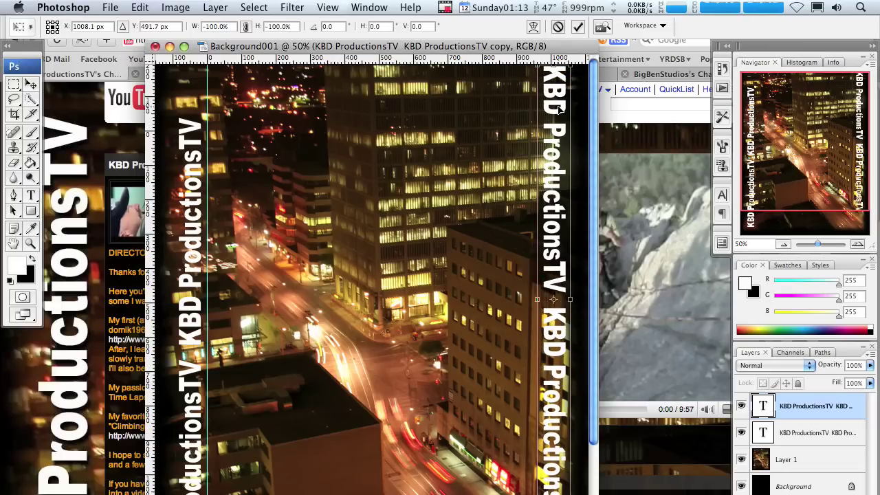
pyautogui.press('Down')
pyautogui.press('Down')
pyautogui.press('Down')
pyautogui.press('Down')
pyautogui.press('Down')
pyautogui.press('Down')
pyautogui.press('Down')
pyautogui.press('Down')
pyautogui.press('Down')
pyautogui.press('Down')
pyautogui.press('Down')
pyautogui.press('Down')
pyautogui.press('Down')
pyautogui.press('Down')
pyautogui.press('Down')
pyautogui.press('Down')
pyautogui.press('Down')
pyautogui.press('Down')
pyautogui.press('Down')
pyautogui.press('Down')
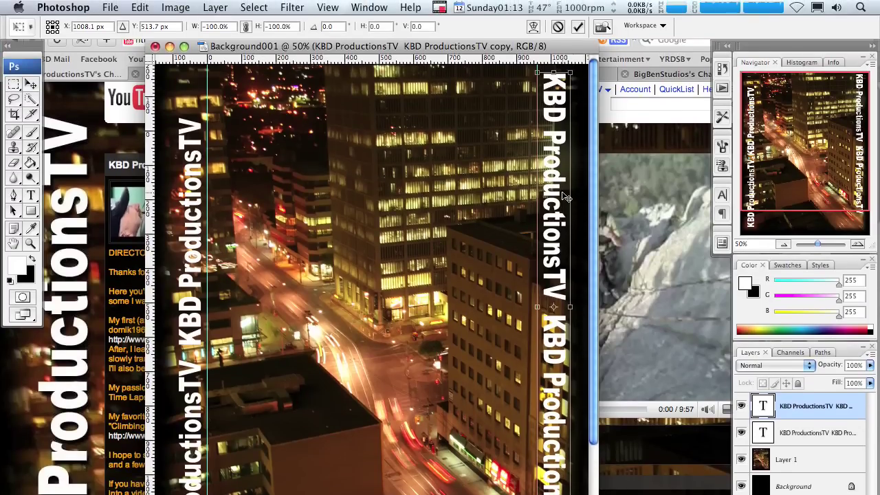
pyautogui.press('Return')
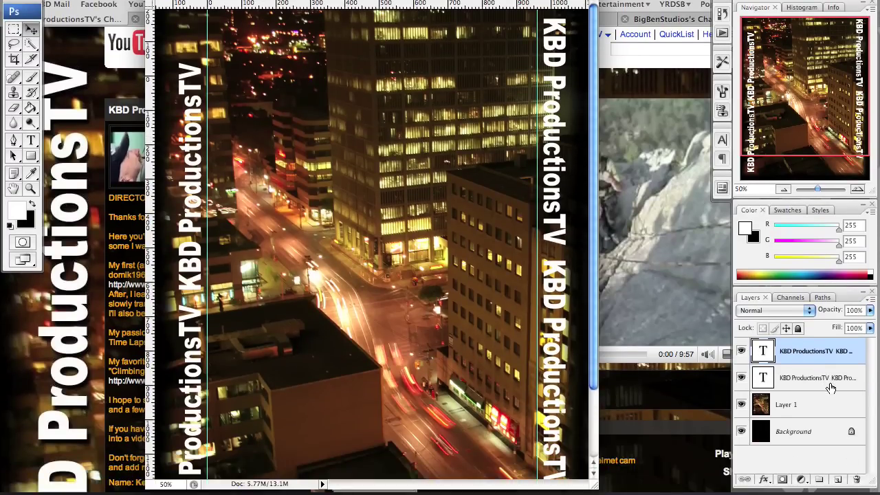
# Step: Nudge the left vertical text slightly upward, then toggle the right copy's visibility to compare
pyautogui.click(830, 388)
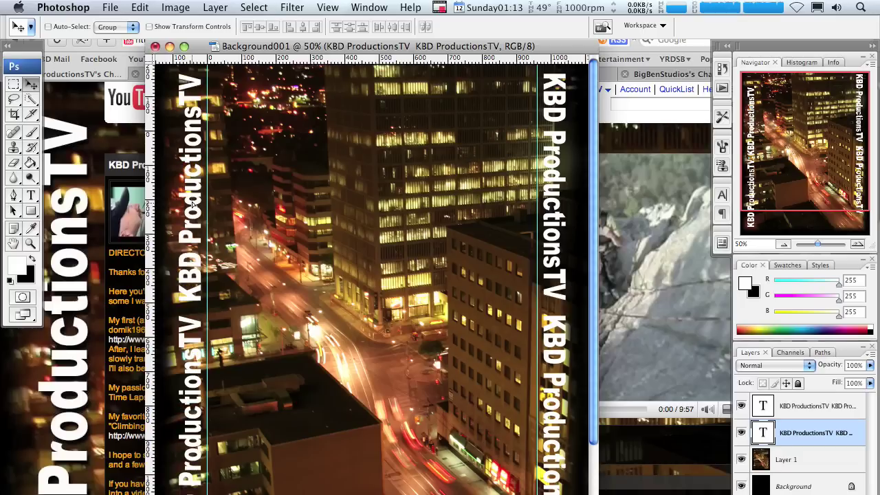
pyautogui.moveTo(193, 205); pyautogui.dragTo(192, 195)
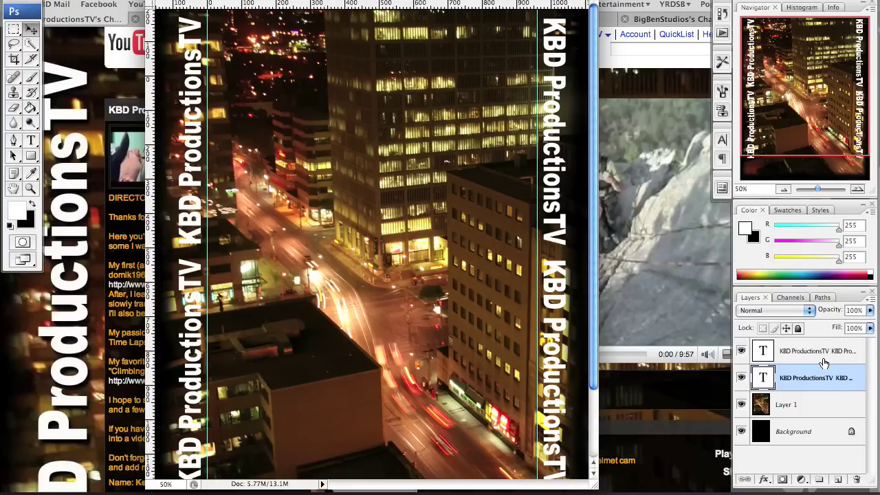
pyautogui.click(823, 354)
pyautogui.click(741, 351)
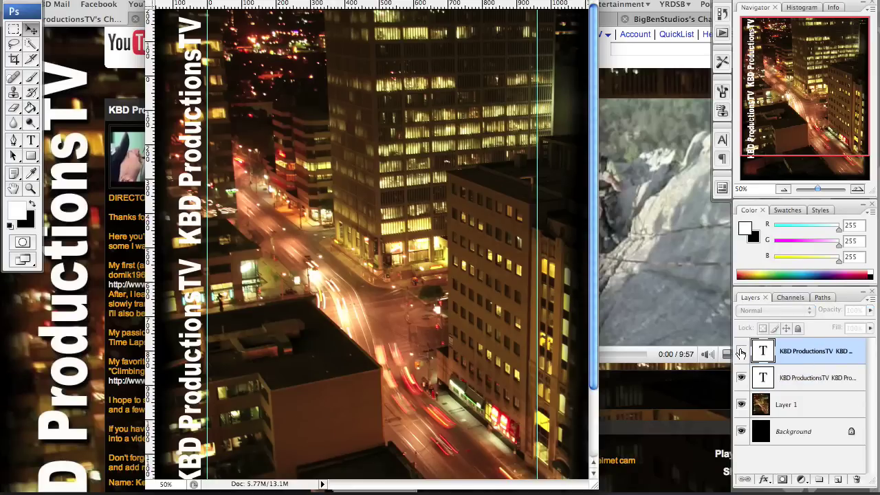
pyautogui.click(741, 351)
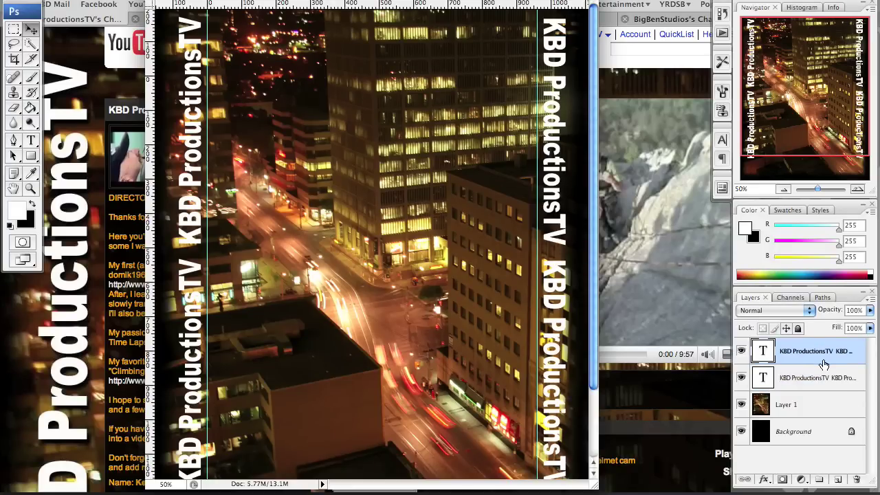
# Step: Give the right vertical text a Normal-blend drop shadow with distance 9 and opacity 100
pyautogui.doubleClick(823, 363)
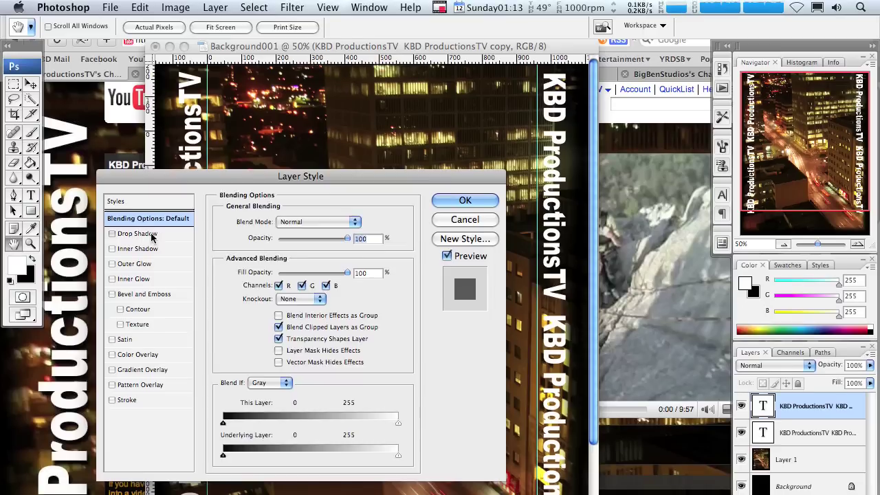
pyautogui.click(153, 180)
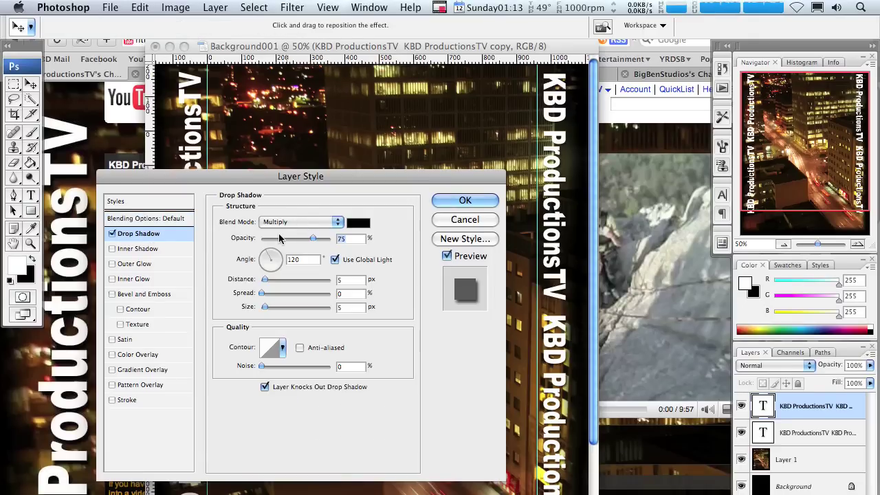
pyautogui.click(285, 221)
pyautogui.click(290, 188)
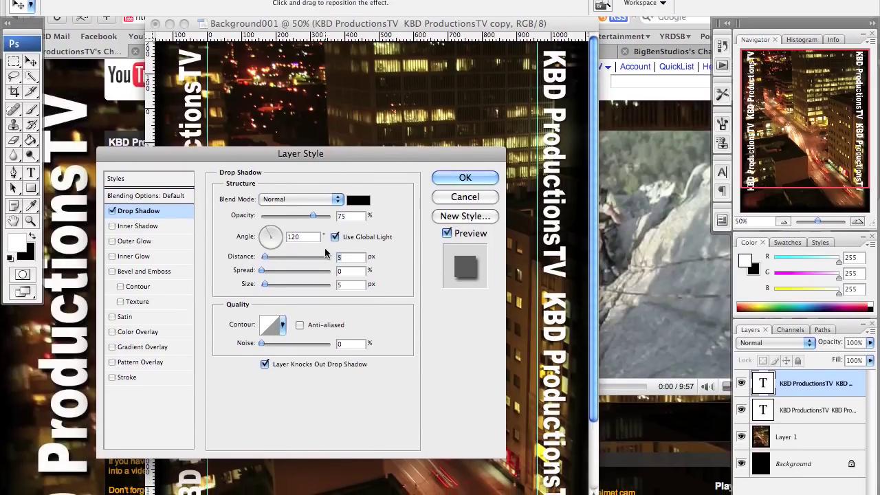
pyautogui.write('9')
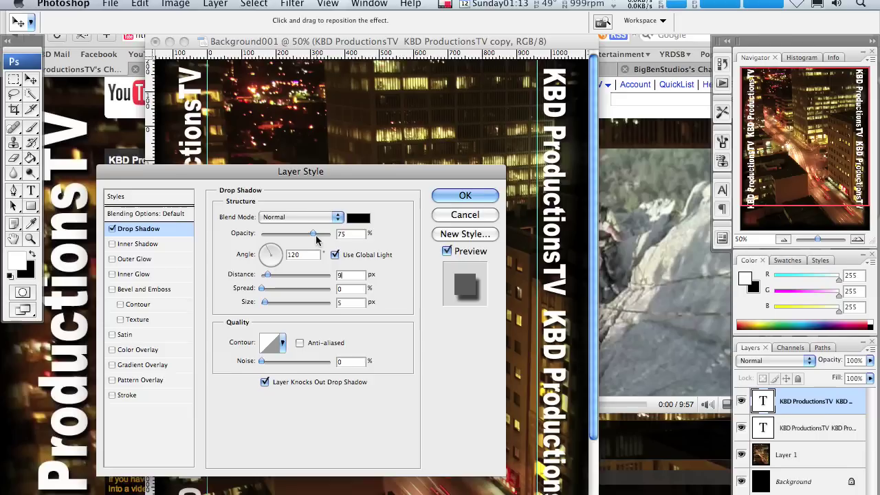
pyautogui.doubleClick(351, 207)
pyautogui.write('100')
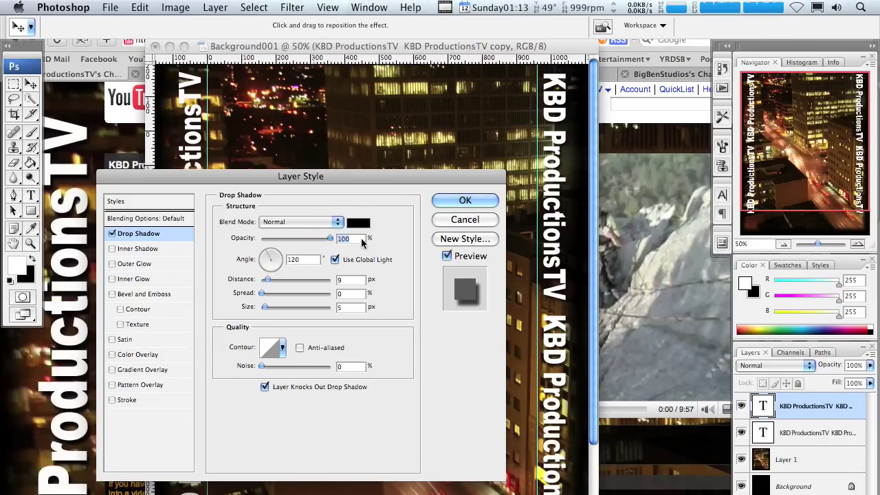
pyautogui.click(468, 201)
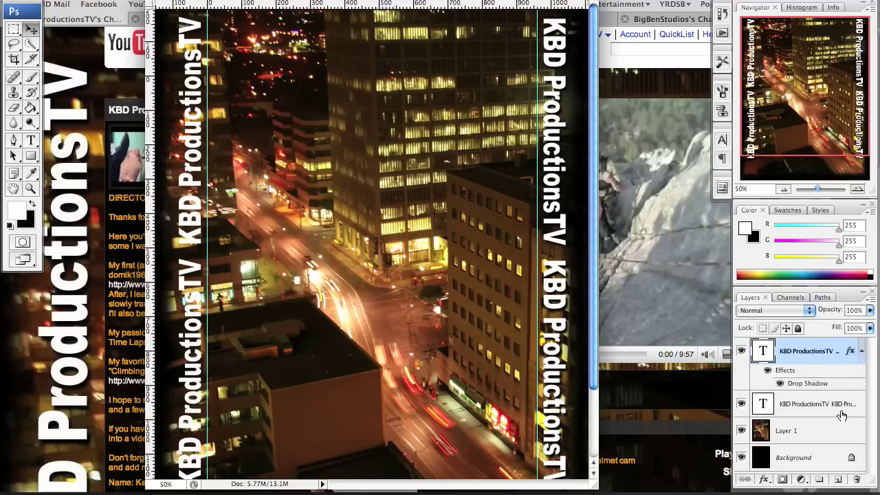
# Step: Apply the same Normal, 100% opacity, 9 px drop shadow to the left text
pyautogui.doubleClick(843, 411)
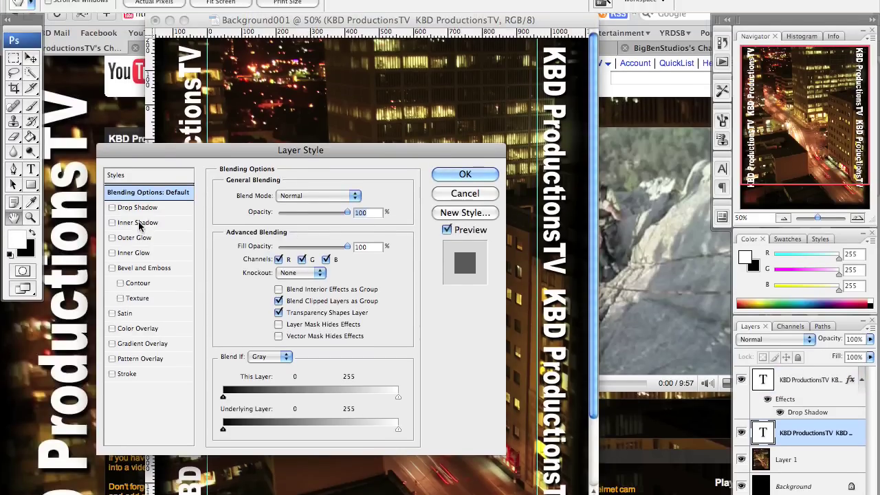
pyautogui.click(138, 178)
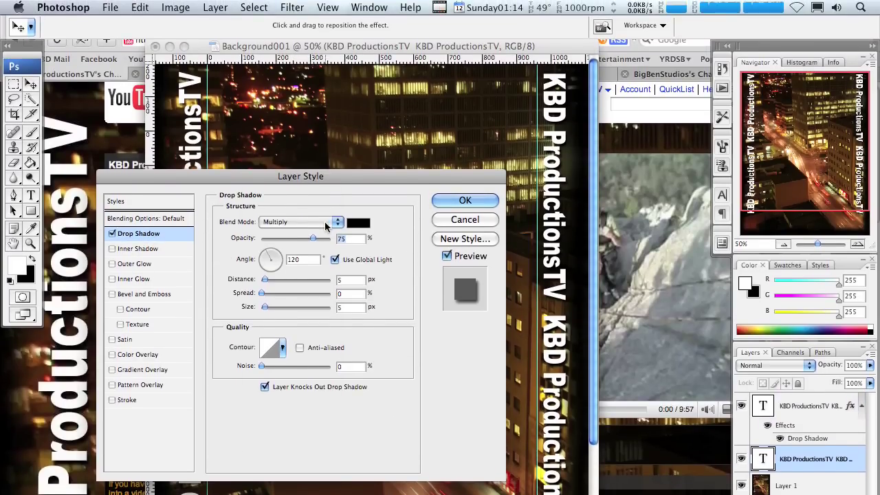
pyautogui.click(326, 224)
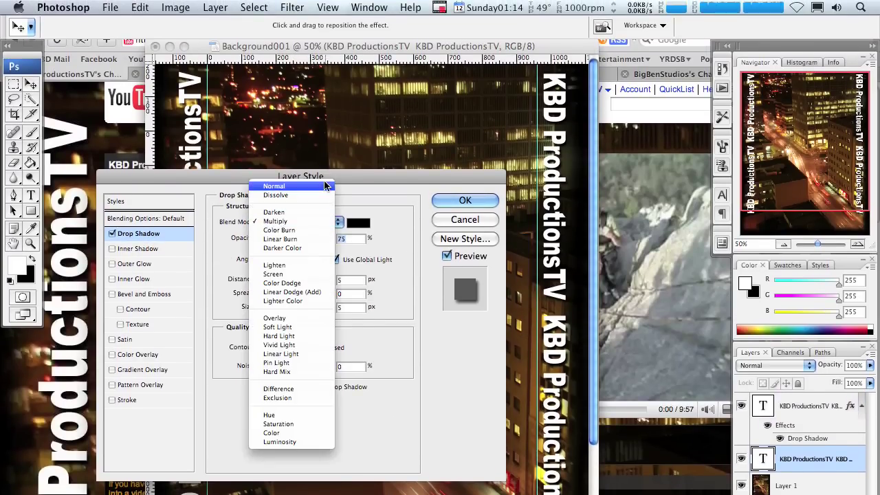
pyautogui.click(288, 188)
pyautogui.moveTo(312, 238); pyautogui.dragTo(347, 240)
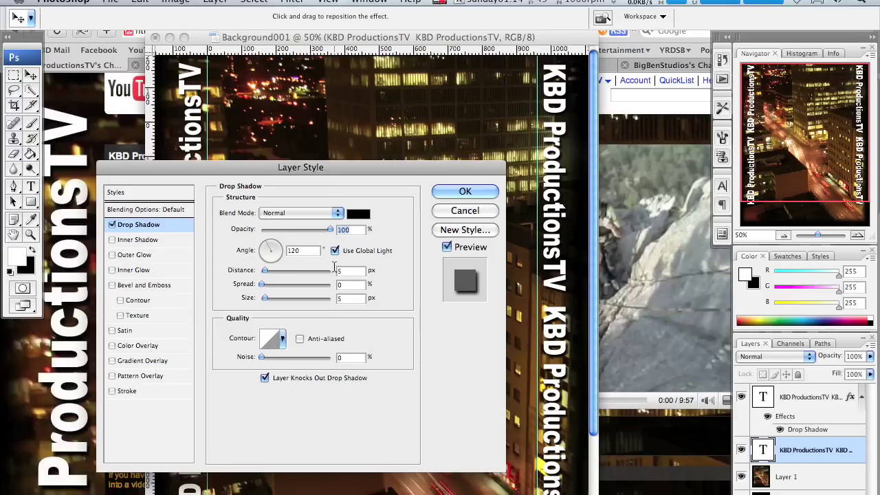
pyautogui.press('Tab')
pyautogui.press('Tab')
pyautogui.write('9')
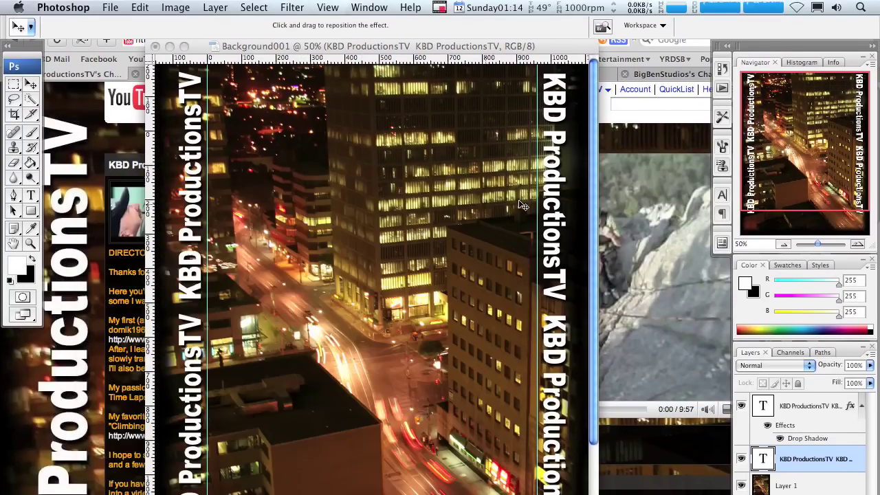
pyautogui.press('Return')
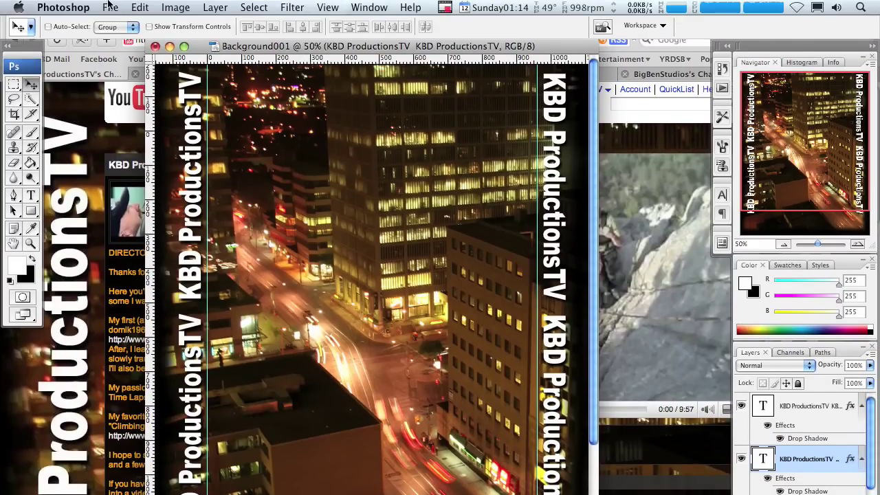
# Step: Save As Background001.psd in the Desktop folder, accepting the Photoshop format options
pyautogui.click(109, 6)
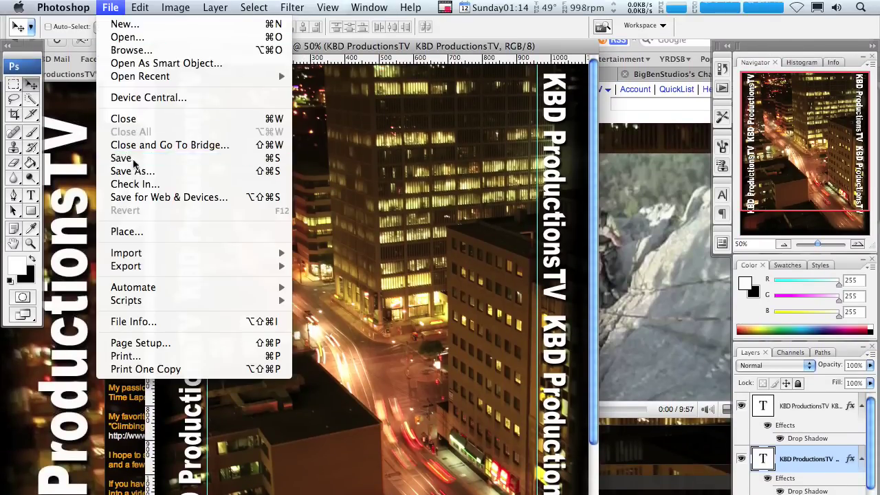
pyautogui.click(133, 159)
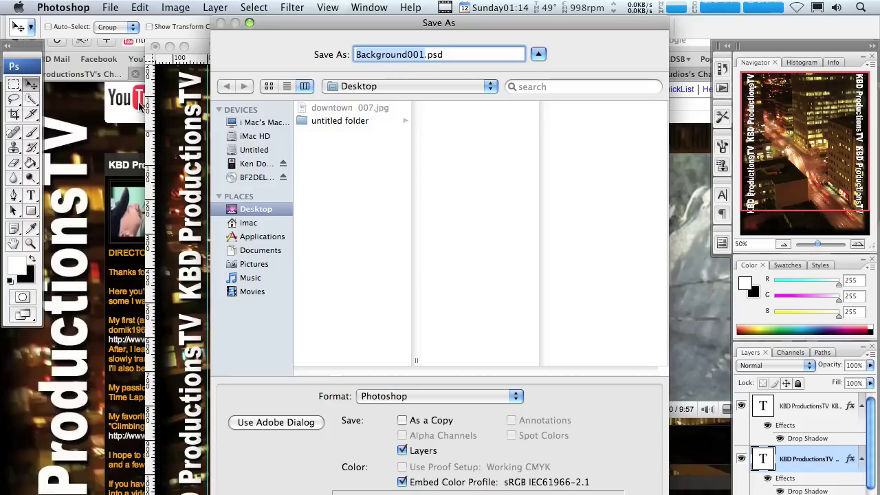
pyautogui.click(249, 210)
pyautogui.click(628, 476)
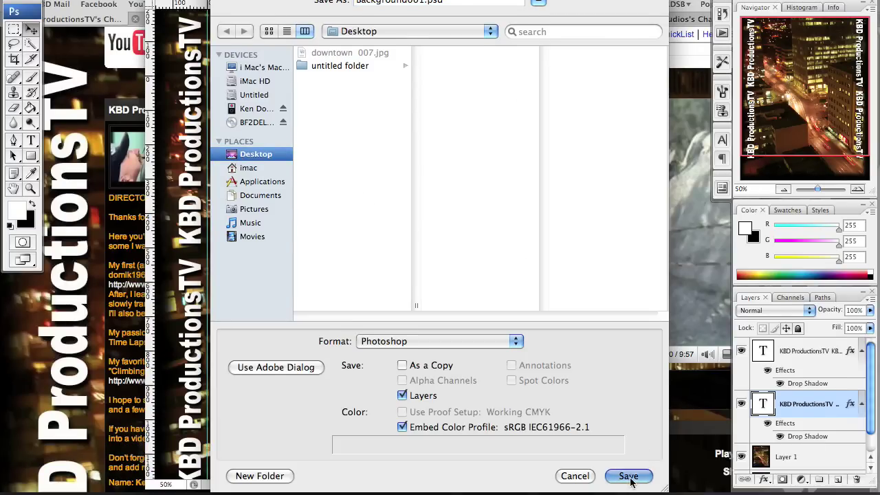
pyautogui.click(811, 227)
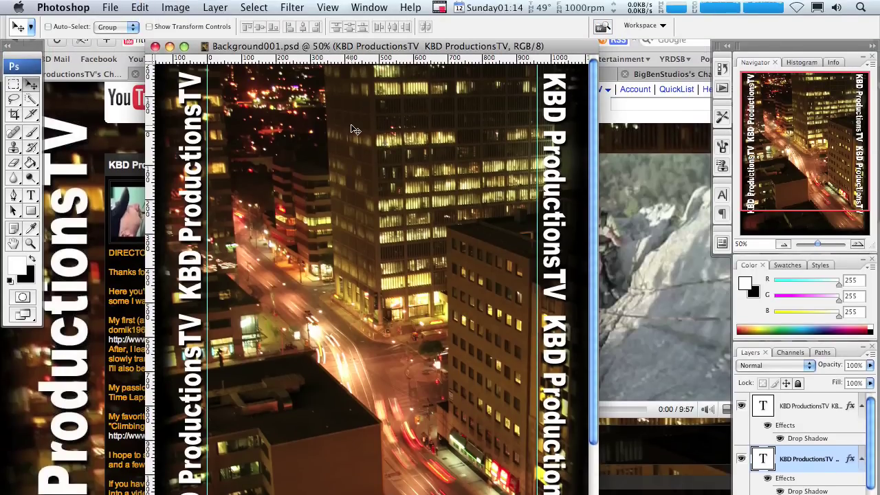
pyautogui.click(110, 6)
pyautogui.click(110, 6)
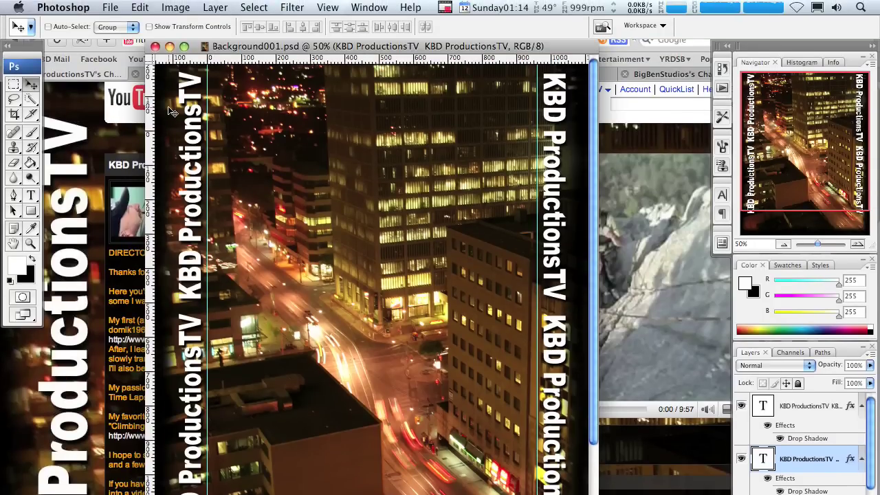
# Step: In Save for Web & Devices, set the JPEG quality to 32
pyautogui.click(144, 7)
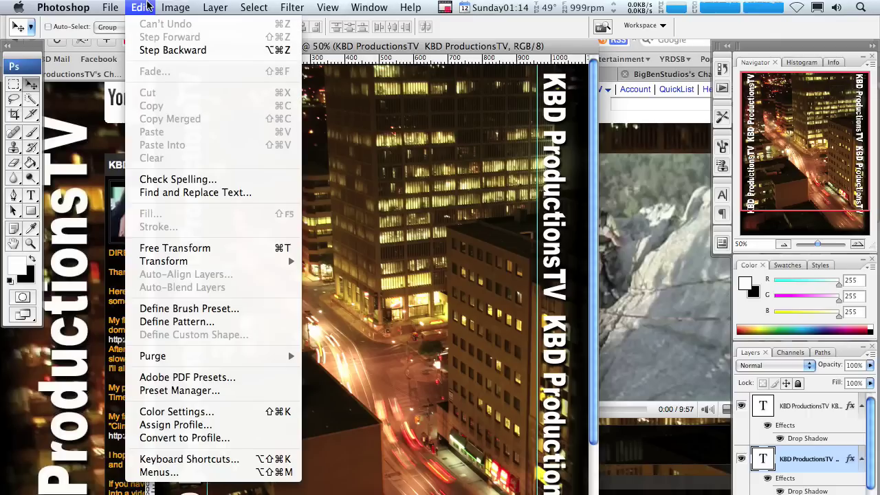
pyautogui.moveTo(112, 7)
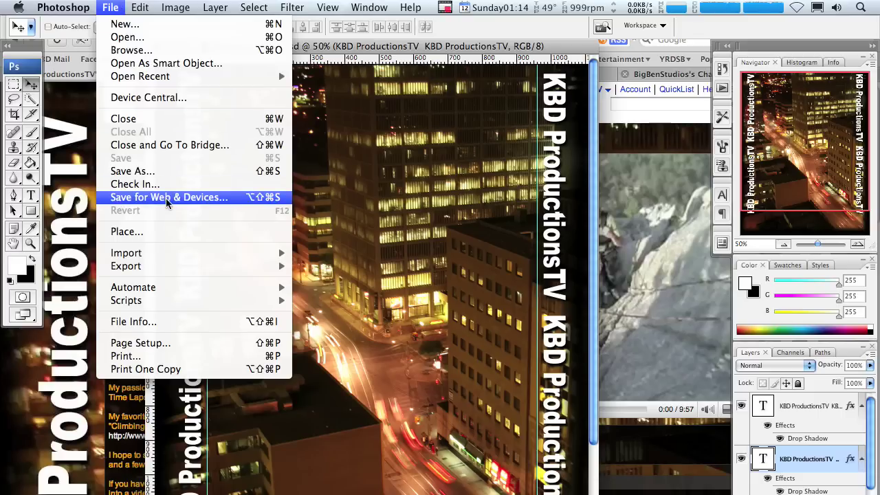
pyautogui.click(192, 202)
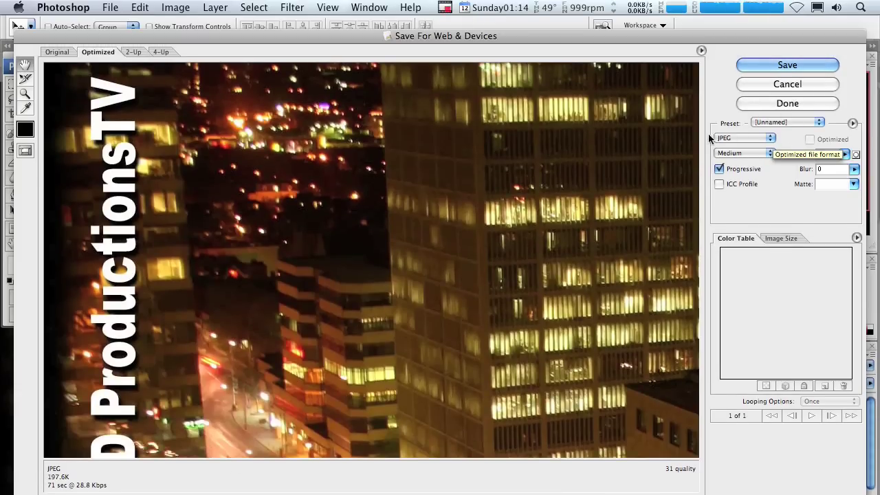
pyautogui.click(845, 154)
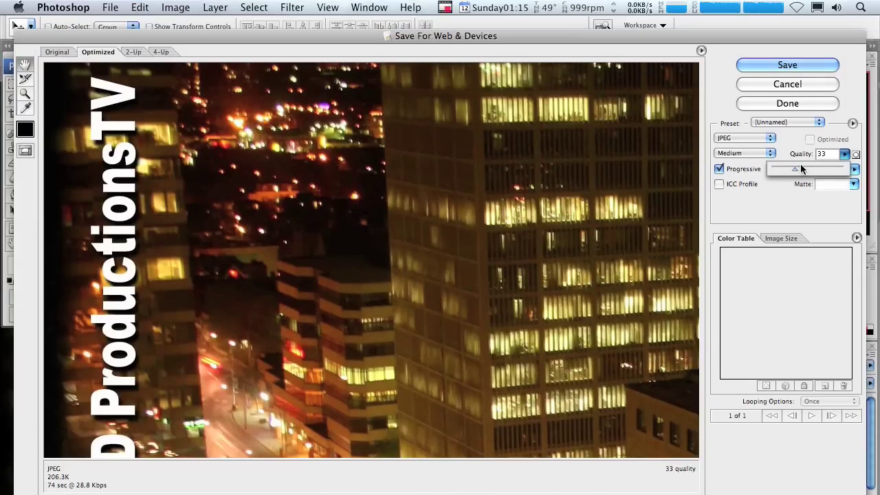
pyautogui.moveTo(792, 169); pyautogui.dragTo(793, 170)
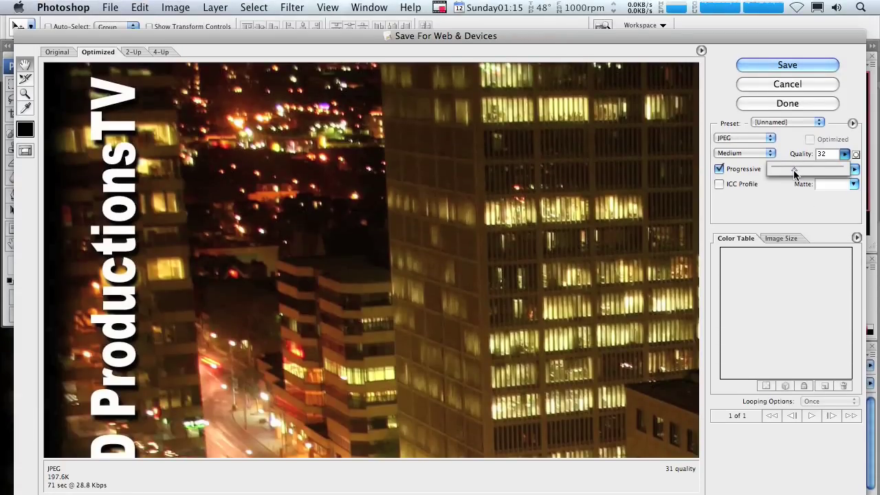
pyautogui.moveTo(794, 170); pyautogui.dragTo(792, 170)
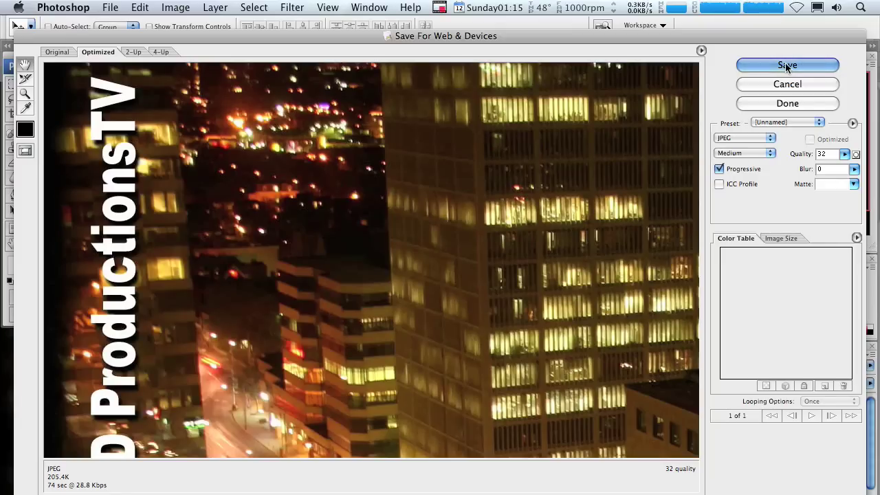
# Step: Save the optimized JPEG to the Desktop as Background002.jpg
pyautogui.click(786, 65)
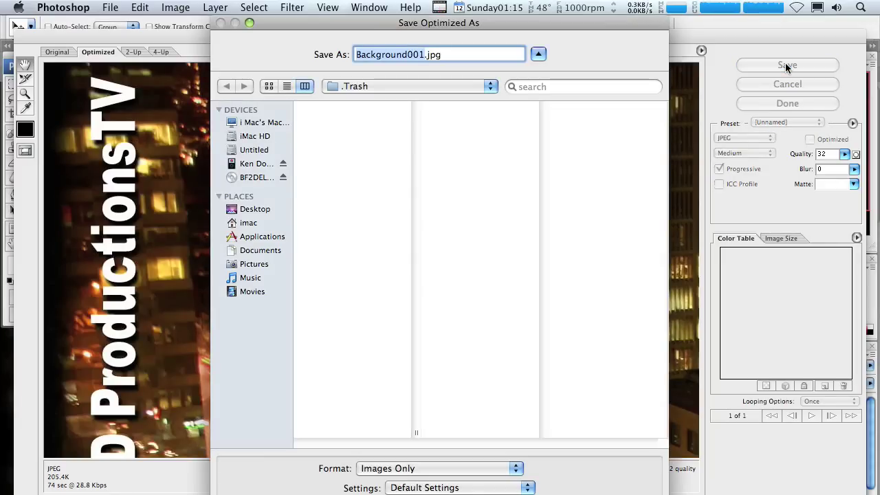
pyautogui.click(232, 213)
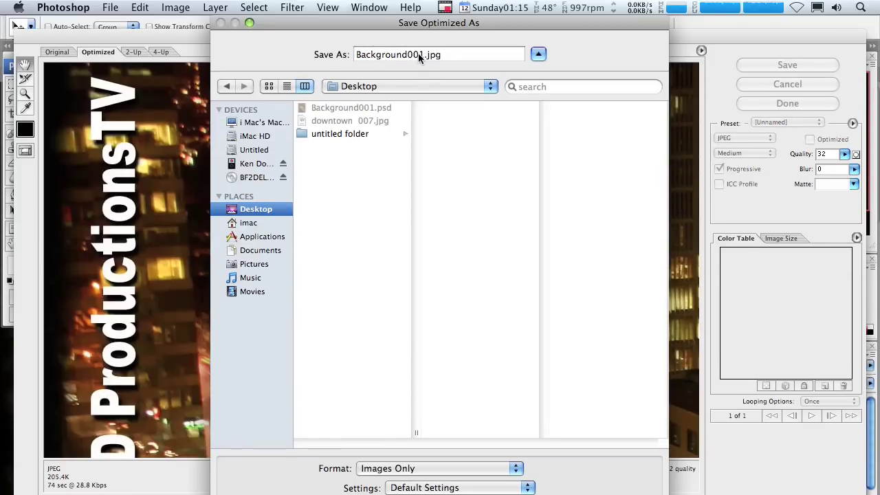
pyautogui.click(421, 55)
pyautogui.press('BackSpace')
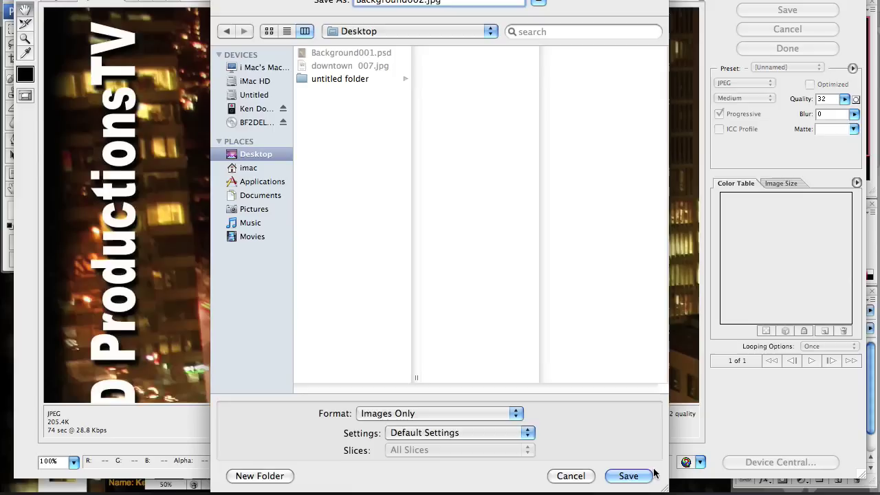
pyautogui.click(648, 475)
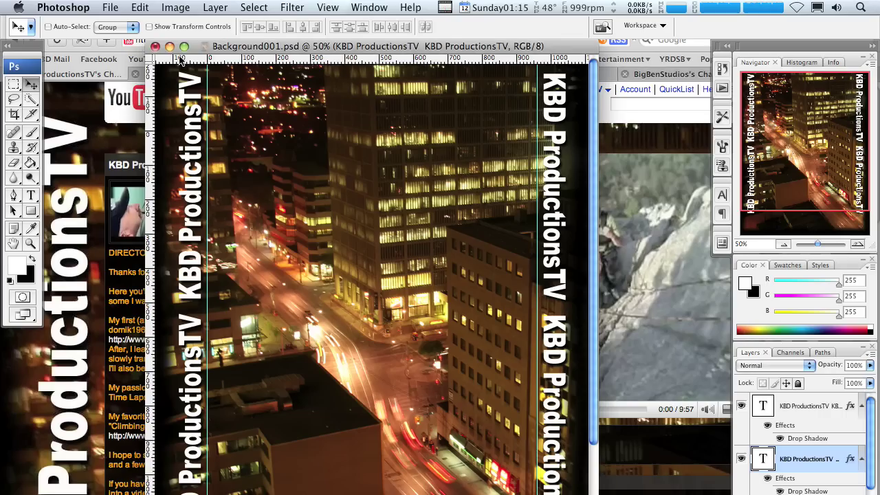
# Step: In Safari, go from the account menu's Edit Channel to the Channel Design settings
pyautogui.click(77, 105)
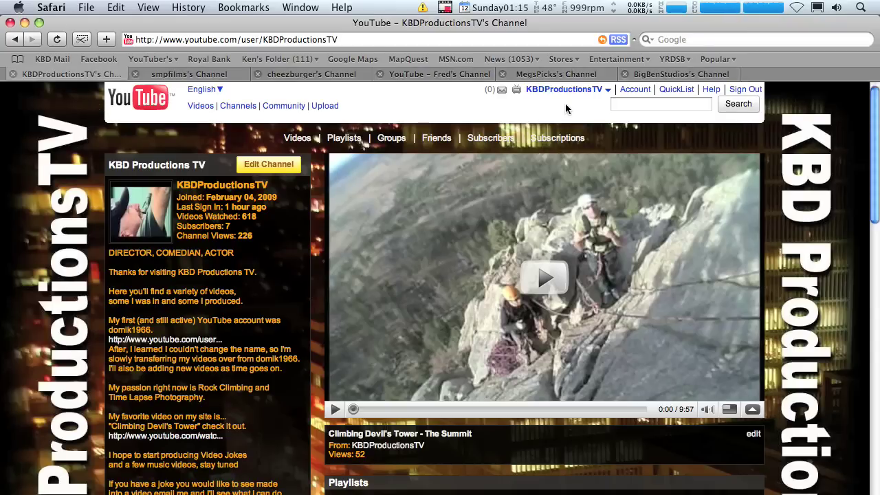
pyautogui.click(582, 90)
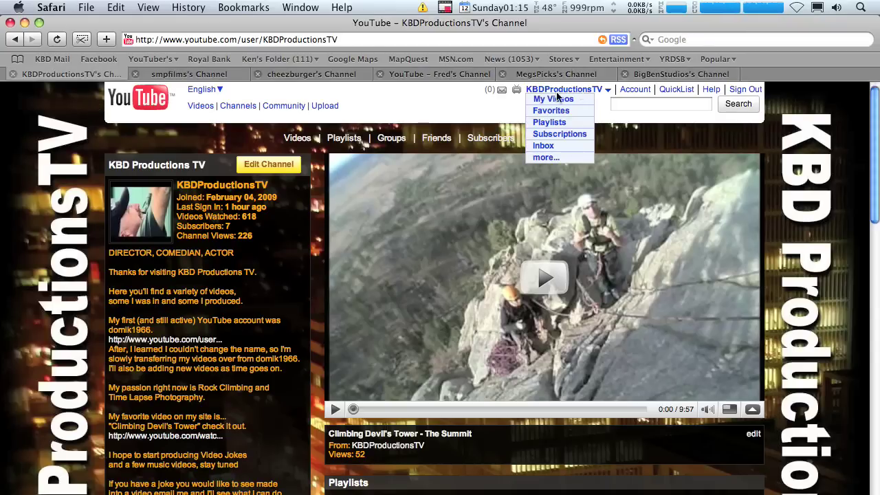
pyautogui.click(269, 165)
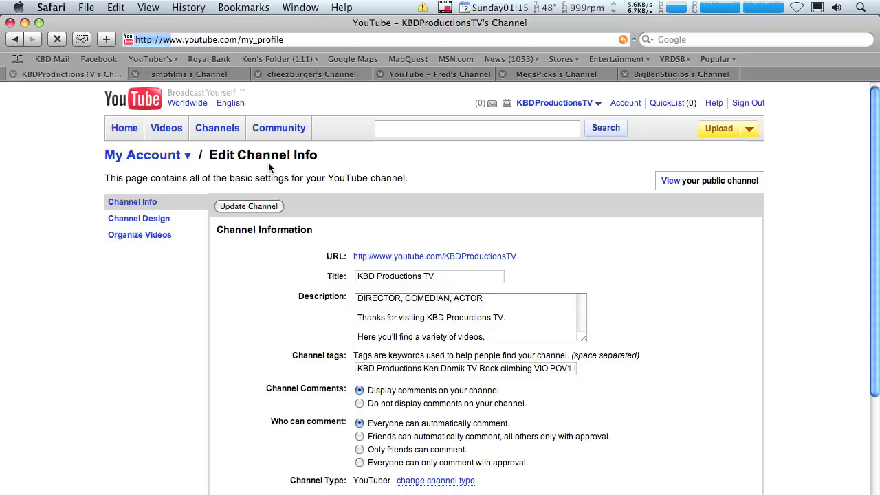
pyautogui.click(131, 218)
pyautogui.scroll(-10, 315, 257)
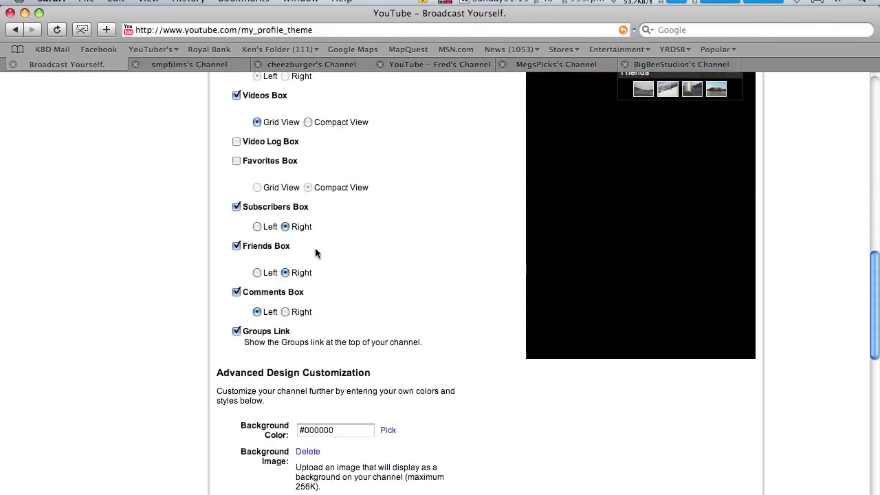
pyautogui.scroll(-5, 315, 248)
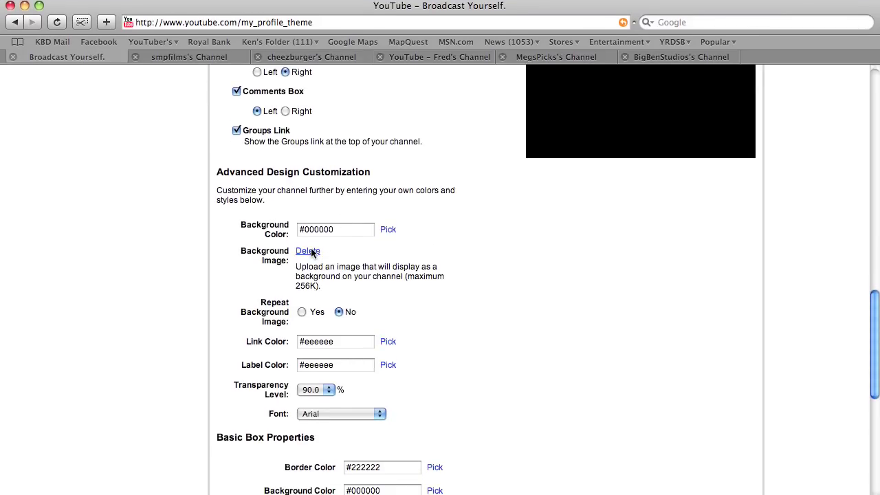
# Step: Delete the current background image and choose Background002.jpg from the Desktop instead
pyautogui.click(308, 268)
pyautogui.click(311, 252)
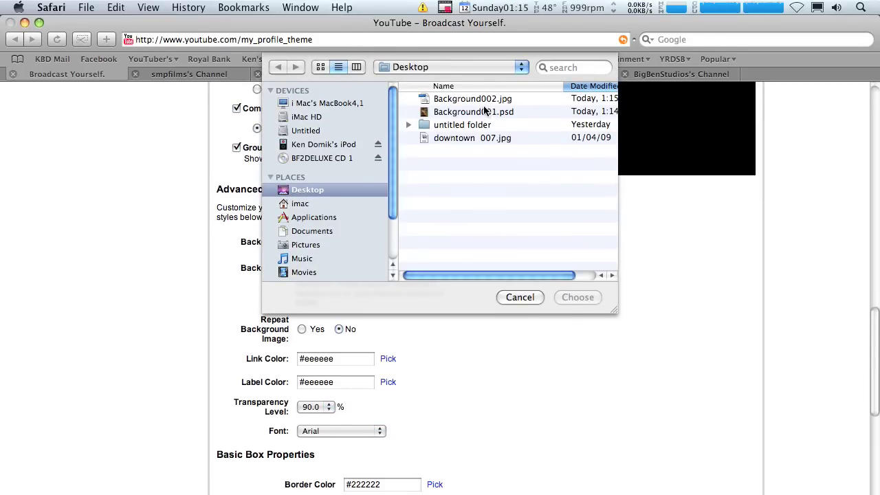
pyautogui.click(481, 100)
pyautogui.click(583, 299)
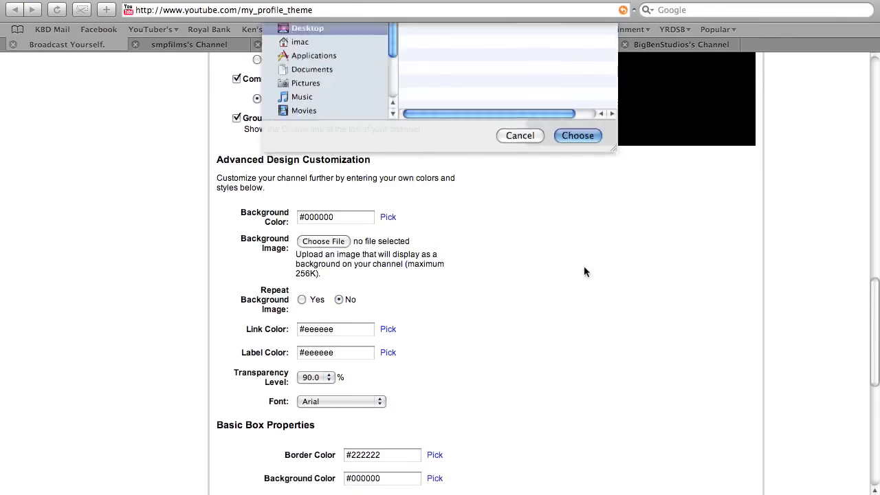
pyautogui.scroll(10, 570, 298)
pyautogui.scroll(10, 571, 303)
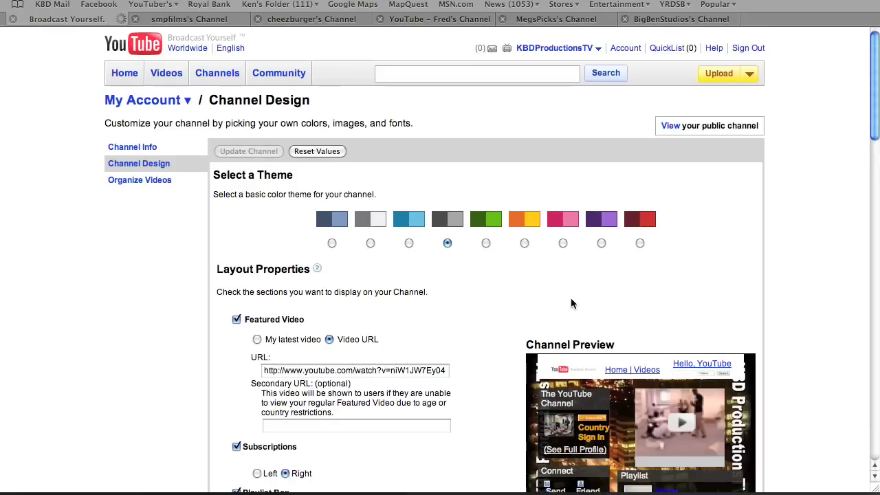
# Step: Apply the design with Update Channel and view the KBDProductionsTV channel page's new background
pyautogui.click(249, 149)
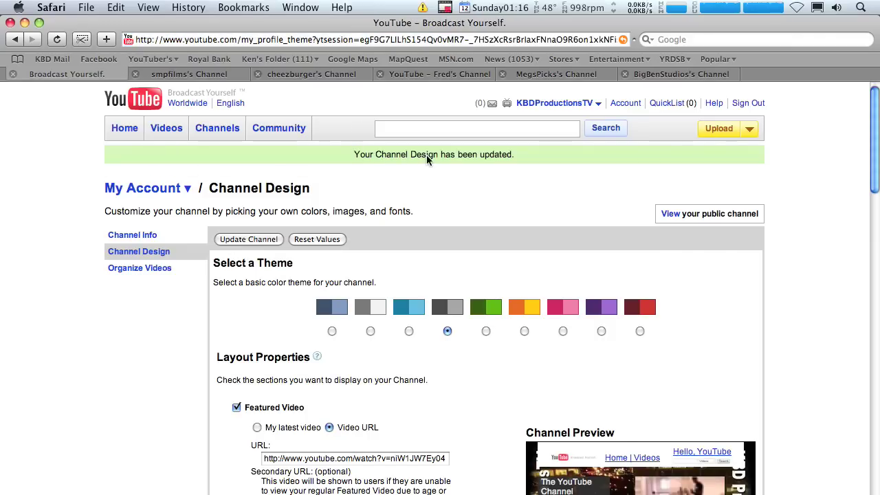
pyautogui.click(562, 102)
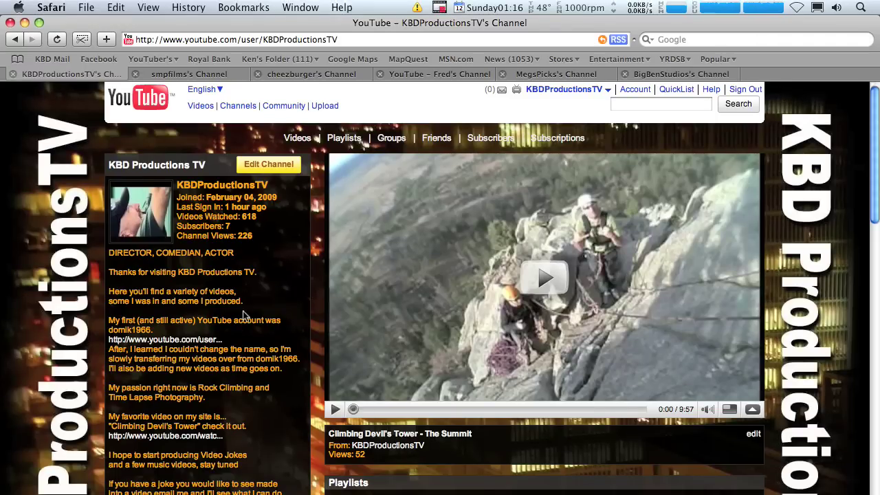
pyautogui.scroll(-15, 246, 320)
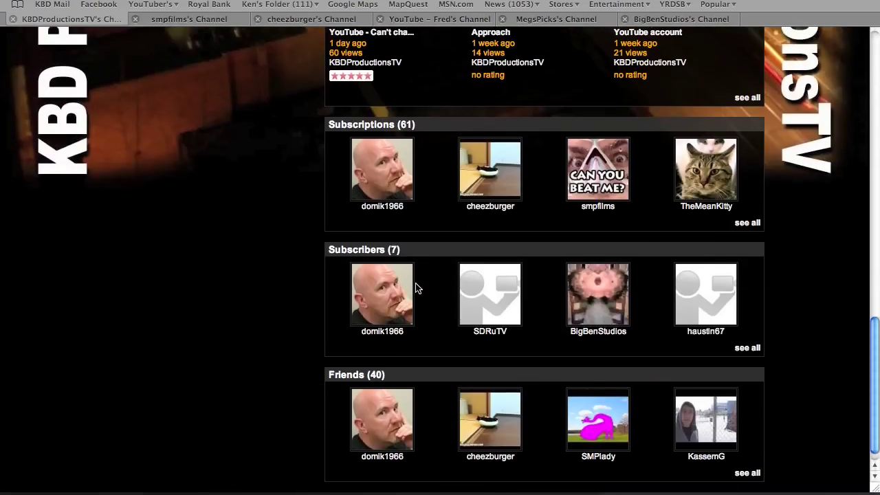
pyautogui.scroll(15, 415, 287)
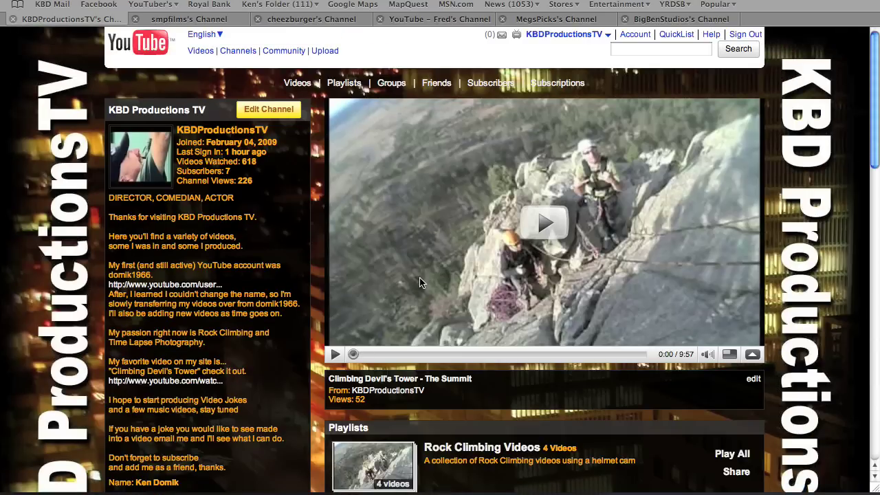